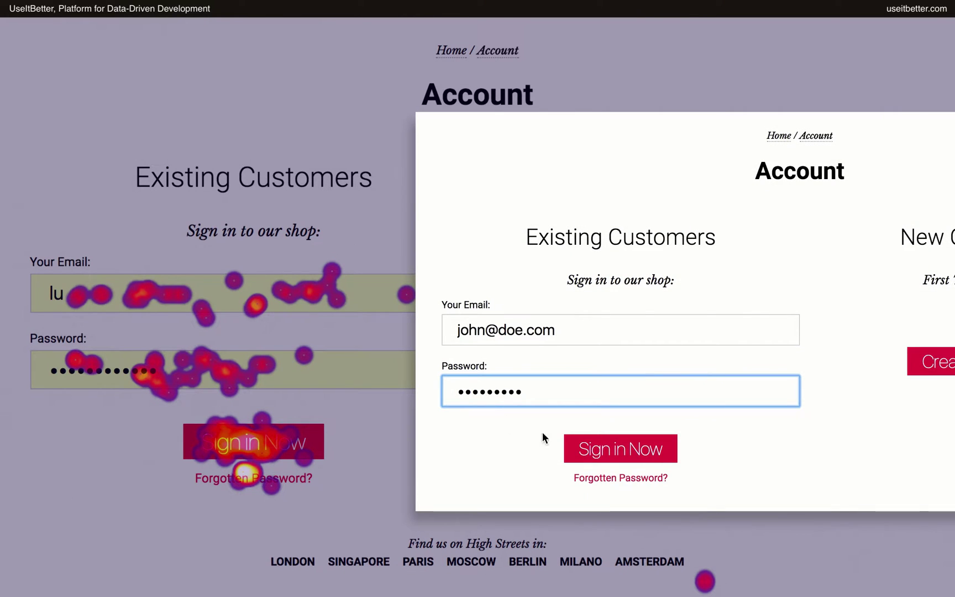
Step: Submit the demo sign-in form, then retype the password and resubmit twice, each attempt failing
{"action": "left_click", "coordinate": [611, 445]}
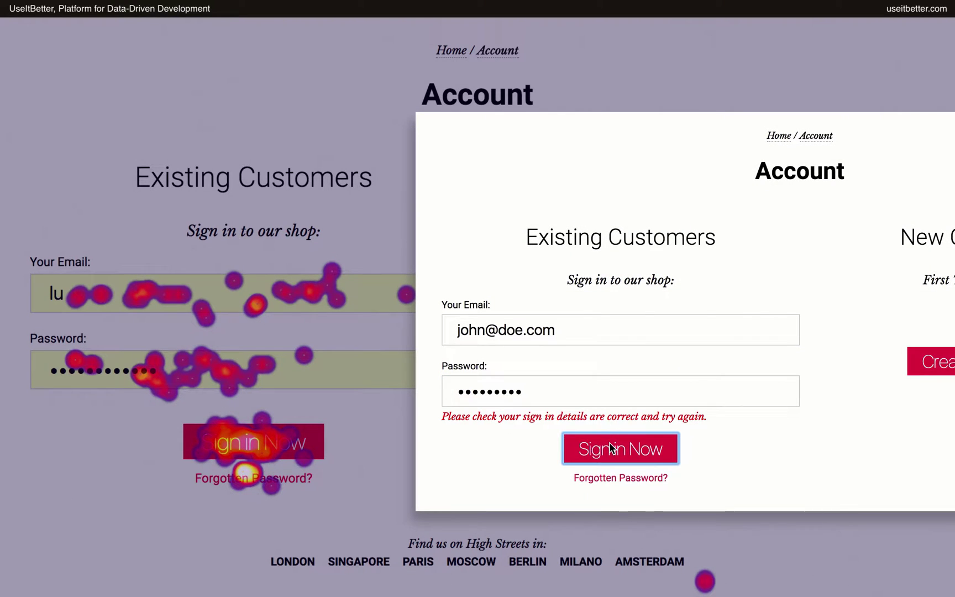
{"action": "left_click", "coordinate": [486, 380]}
{"action": "double_click", "coordinate": [484, 383]}
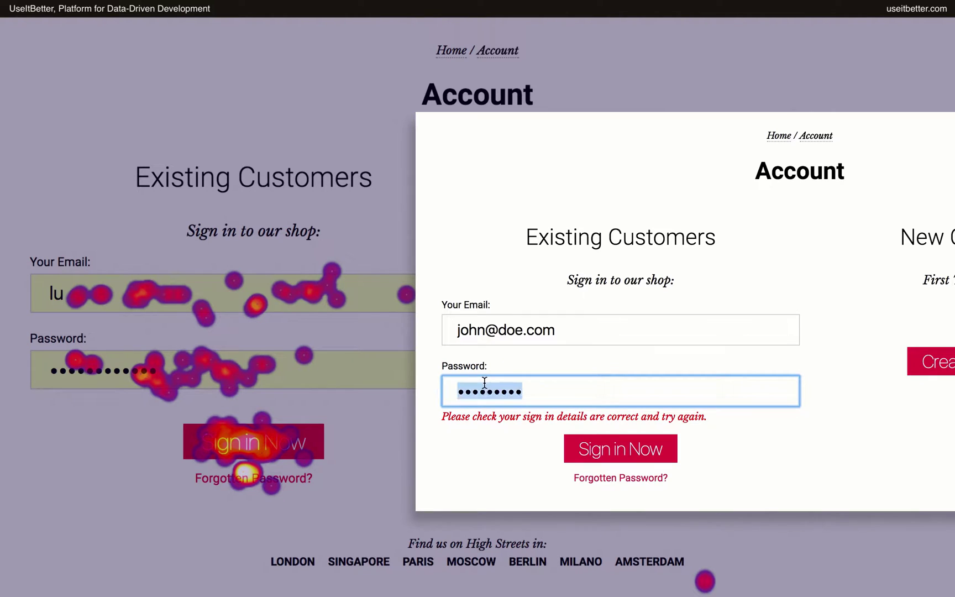
{"action": "type", "text": "••••••••••"}
{"action": "left_click", "coordinate": [600, 449]}
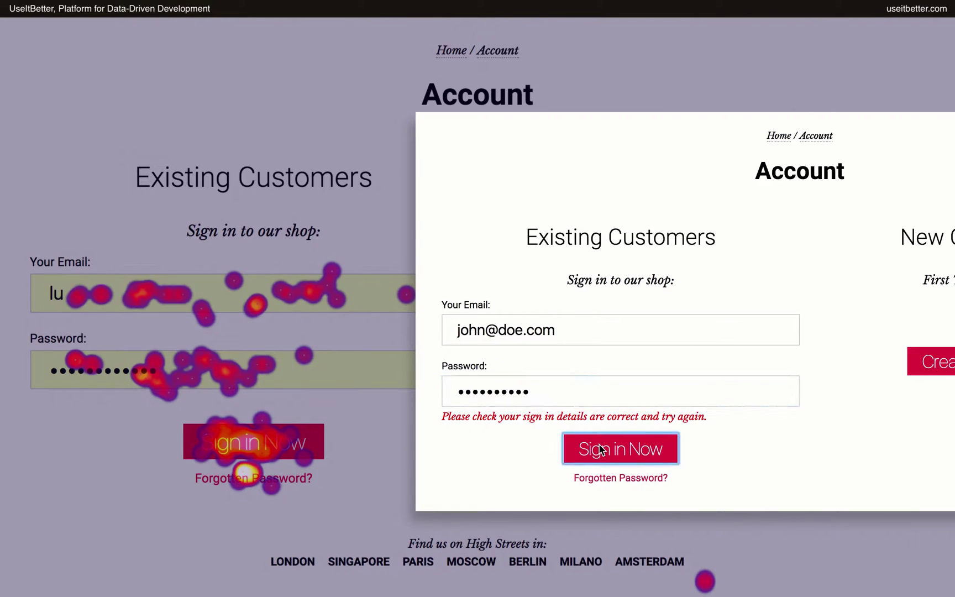
{"action": "left_click", "coordinate": [546, 399]}
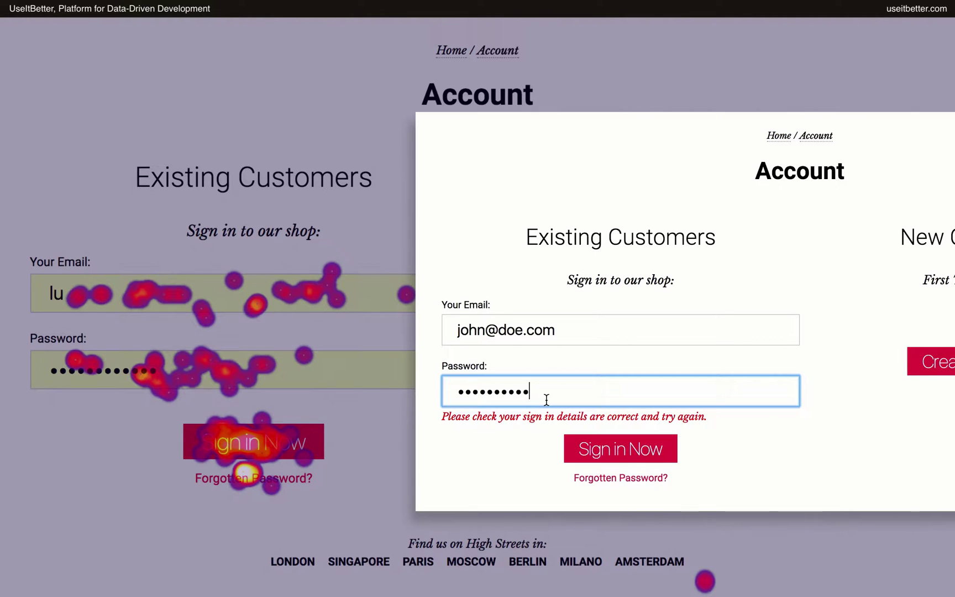
{"action": "double_click", "coordinate": [547, 399]}
{"action": "type", "text": "•••••••••"}
{"action": "left_click", "coordinate": [627, 442]}
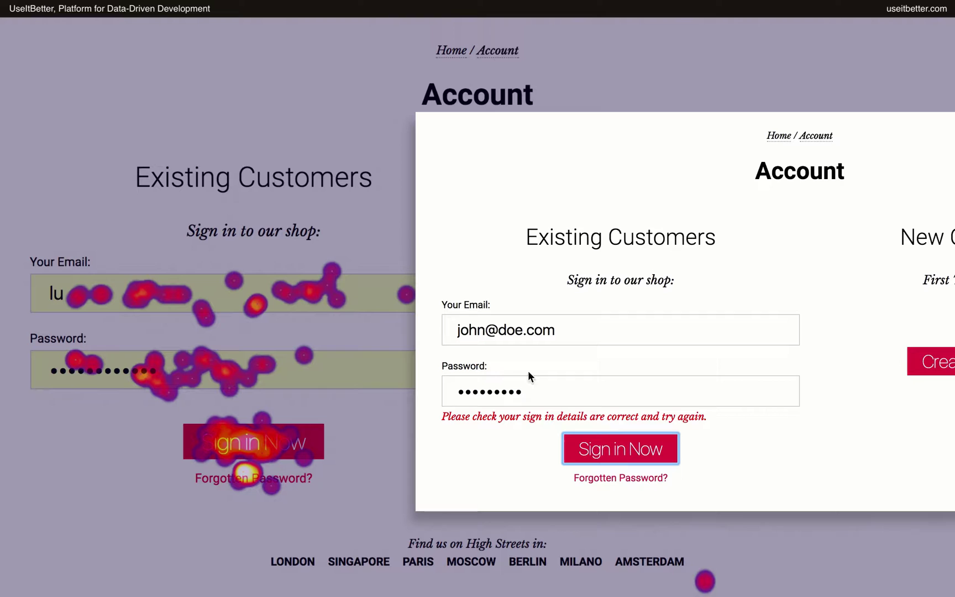
Step: Append 'ny' to the email address and retry signing in
{"action": "left_click", "coordinate": [496, 330]}
{"action": "type", "text": "ny"}
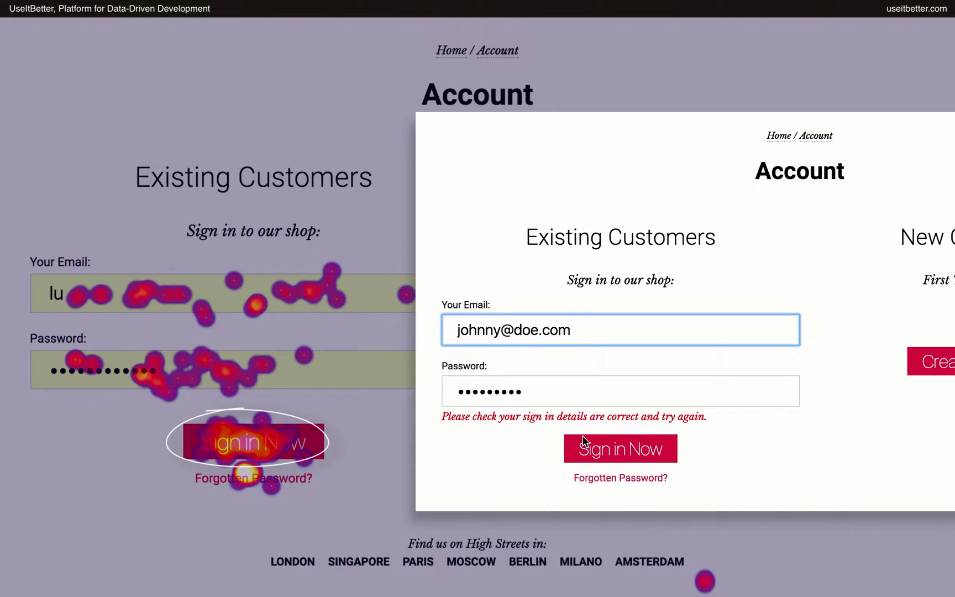
{"action": "left_click", "coordinate": [616, 447]}
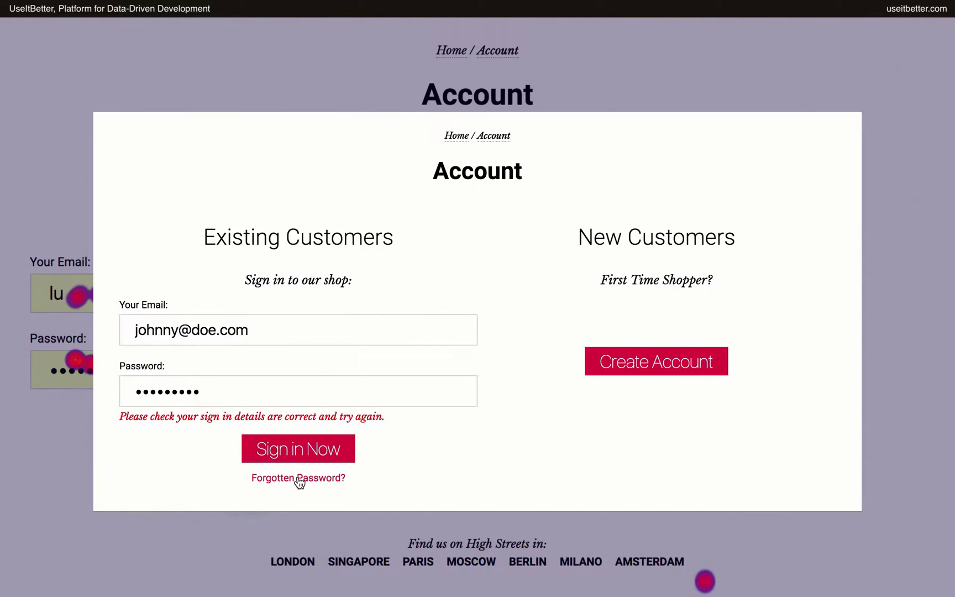
Step: Open the demo's Create Account registration form for new customers
{"action": "left_click", "coordinate": [665, 366]}
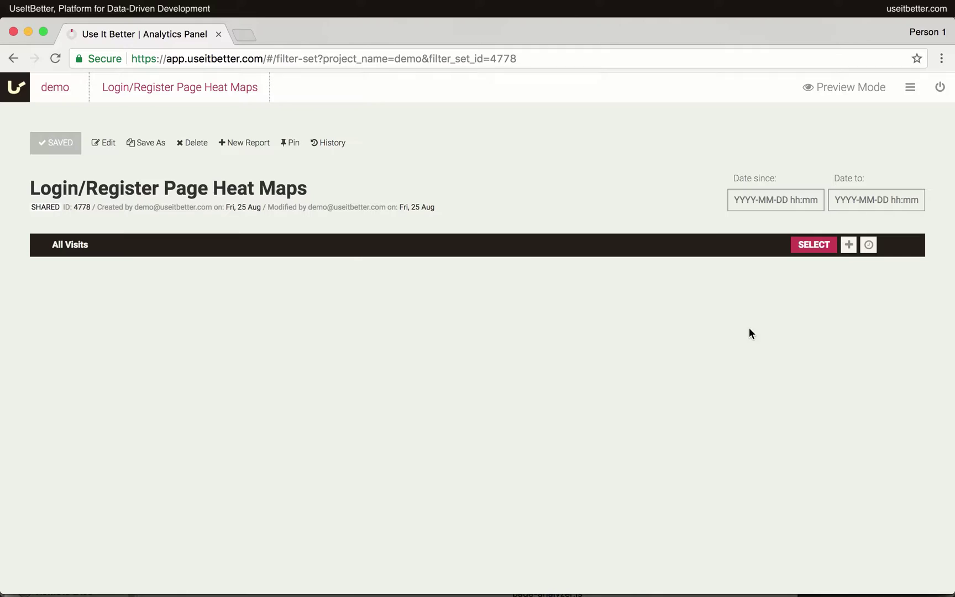
Step: Create a meta-event segment where Section starts with wiki/demo/account.html and apply it
{"action": "left_click", "coordinate": [849, 246]}
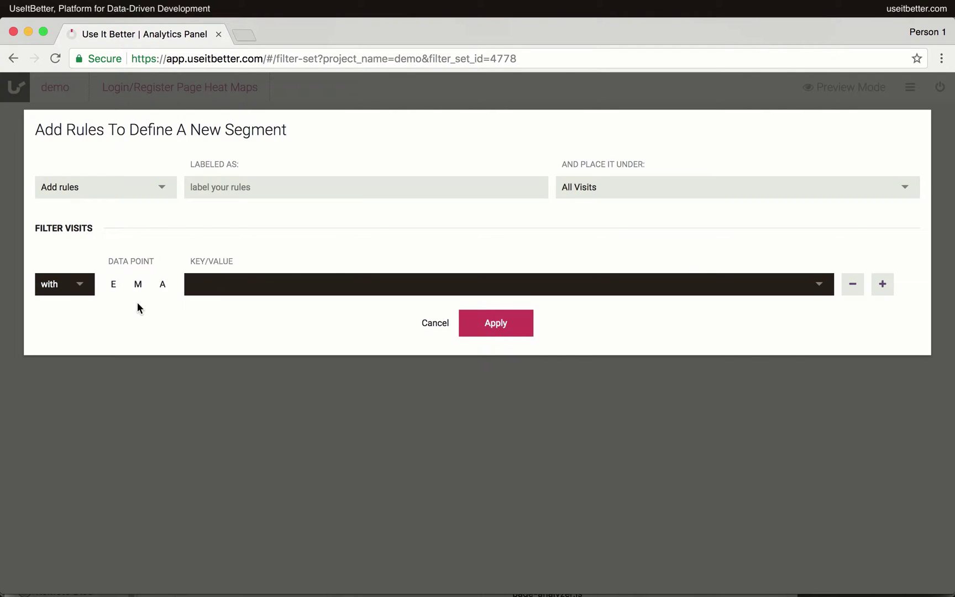
{"action": "mouse_move", "coordinate": [138, 295]}
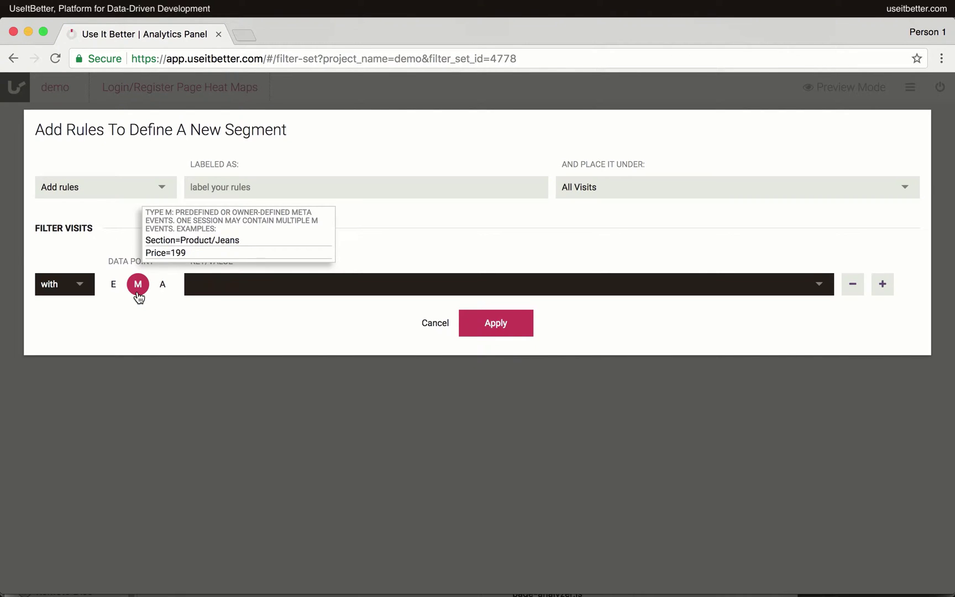
{"action": "left_click", "coordinate": [138, 294]}
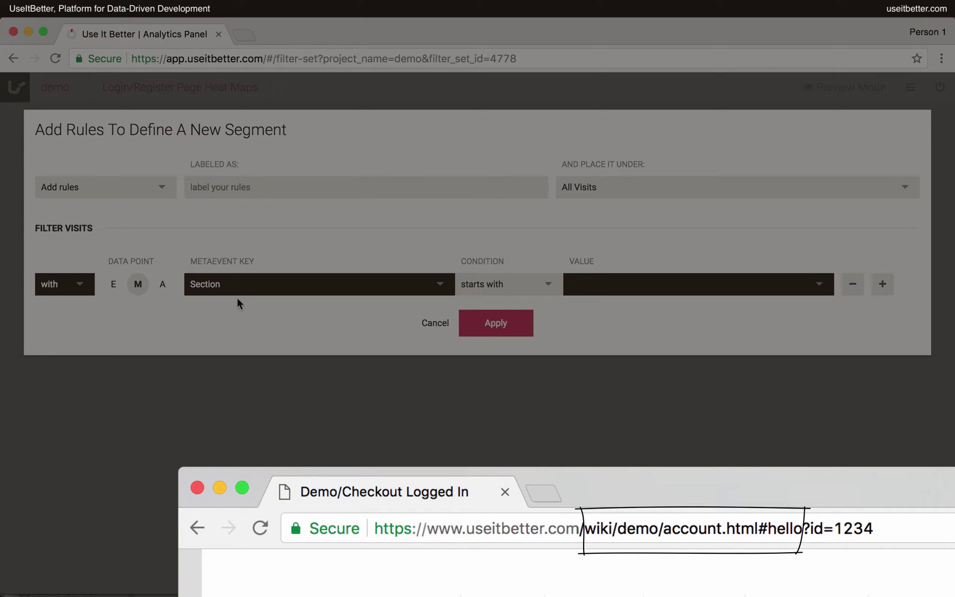
{"action": "left_click", "coordinate": [598, 287]}
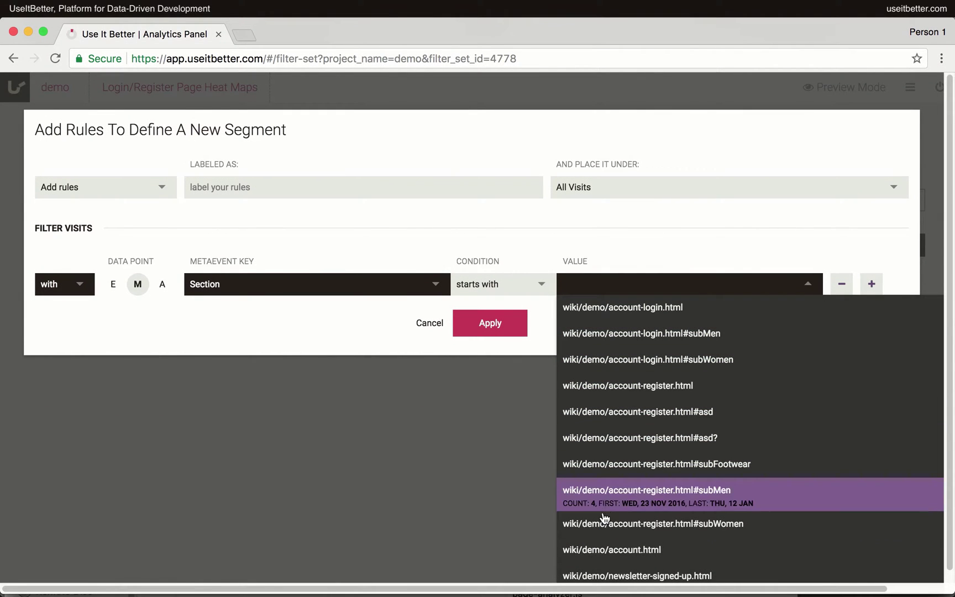
{"action": "left_click", "coordinate": [607, 556]}
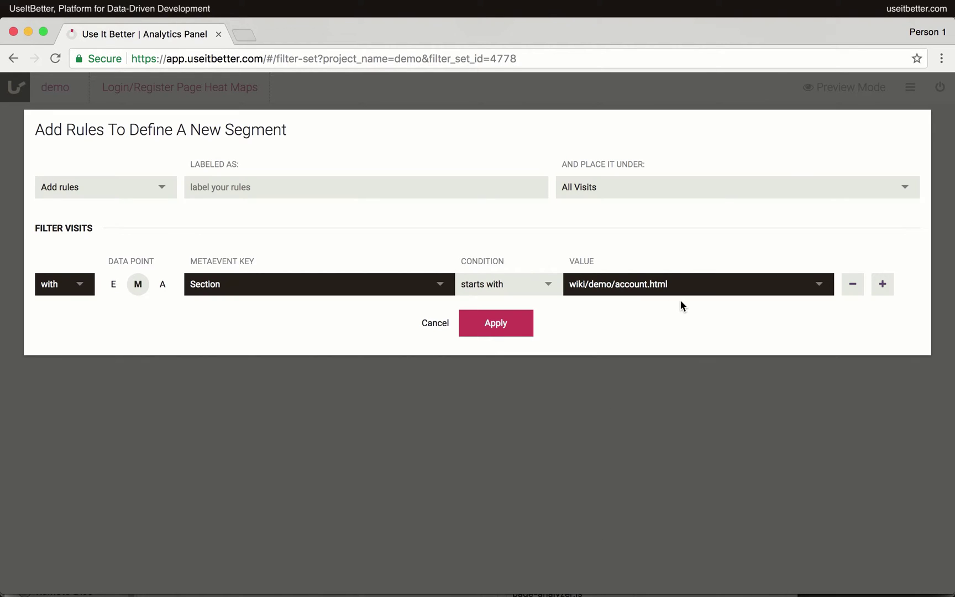
{"action": "left_click", "coordinate": [506, 325]}
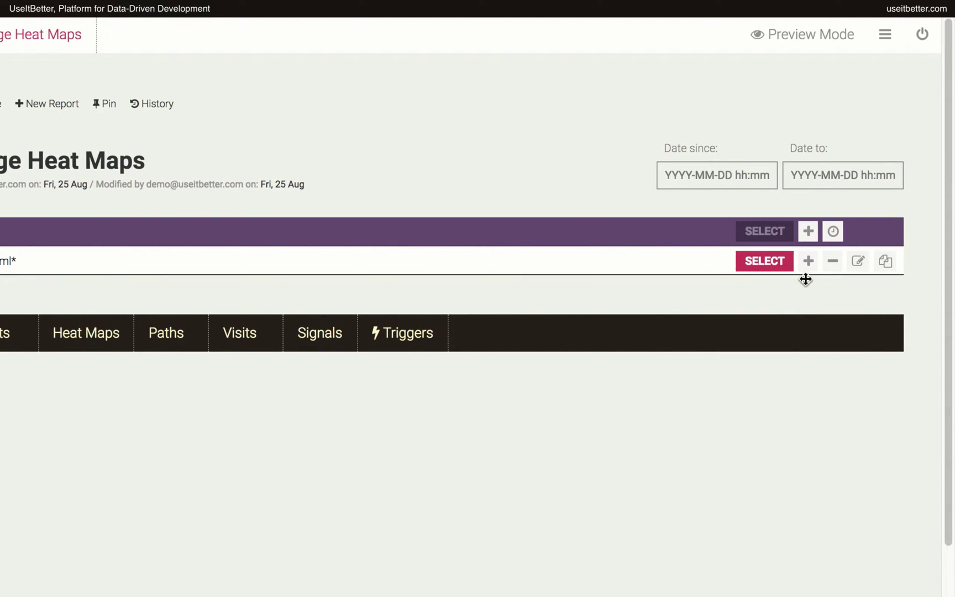
Step: Duplicate the account segment, switch its rule to 'without', and apply it
{"action": "left_click", "coordinate": [886, 270]}
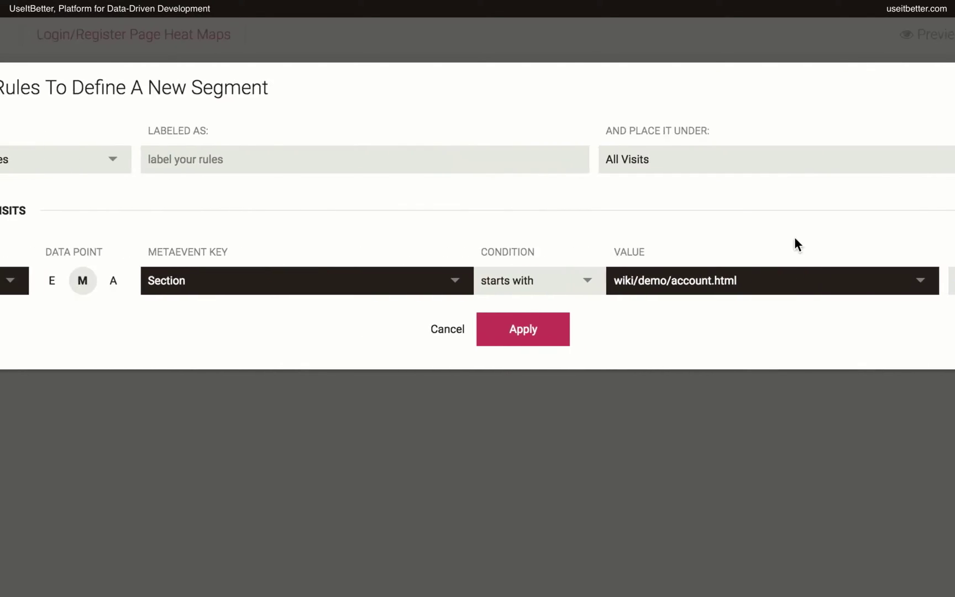
{"action": "left_click", "coordinate": [78, 280]}
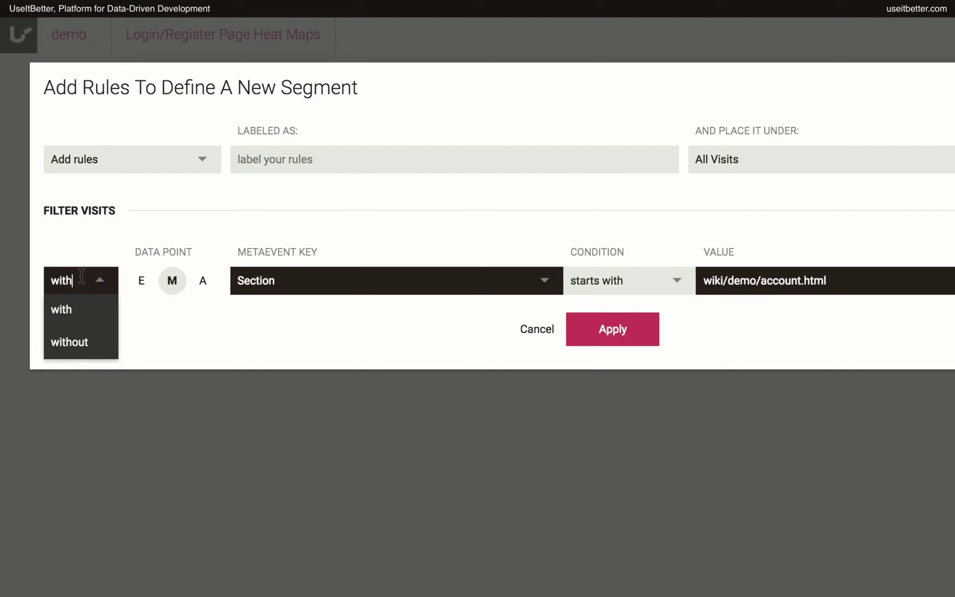
{"action": "left_click", "coordinate": [80, 347]}
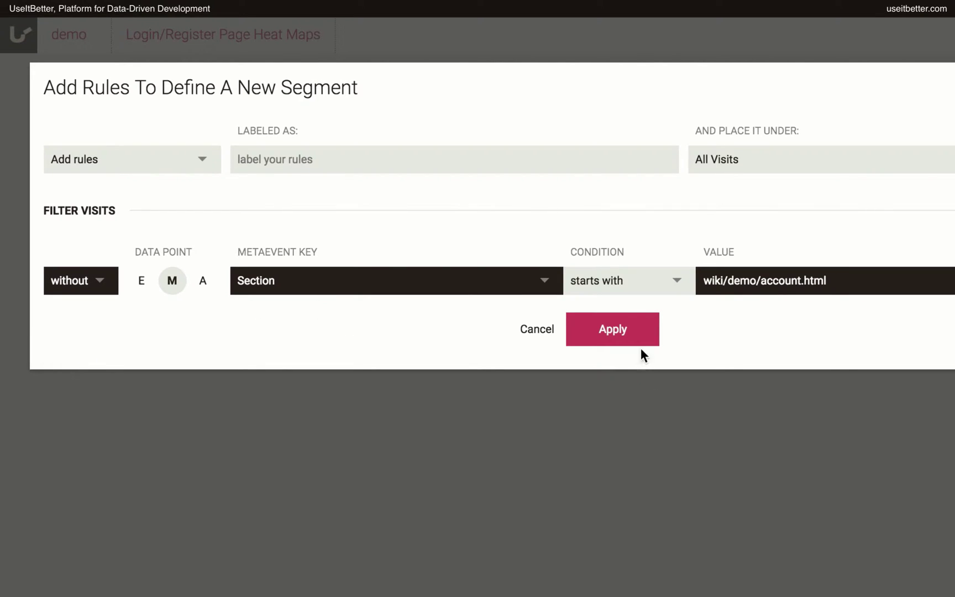
{"action": "left_click", "coordinate": [614, 332]}
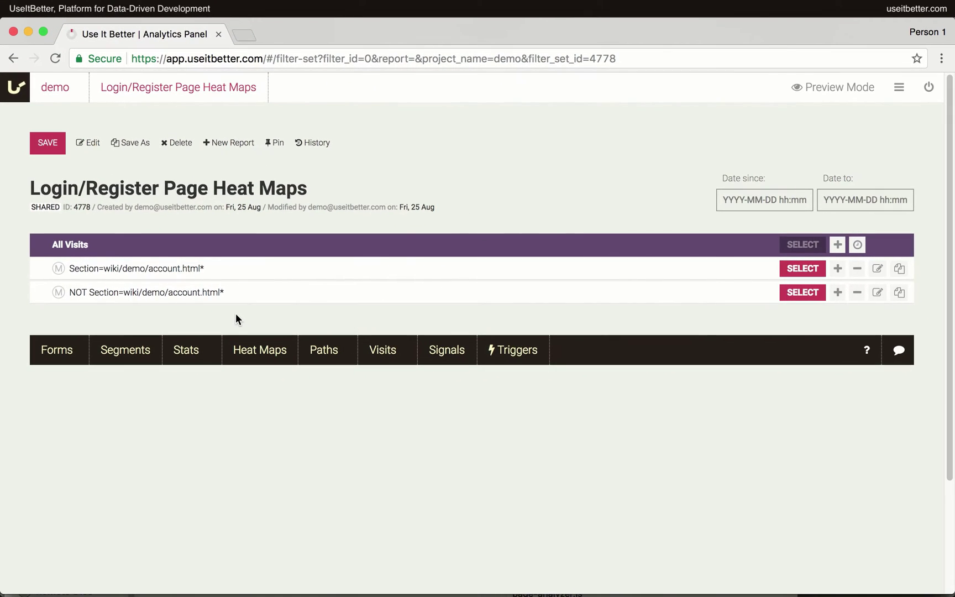
Step: Open heat map settings for the account-page segment and set minimum screen width to 1024
{"action": "left_click", "coordinate": [806, 273]}
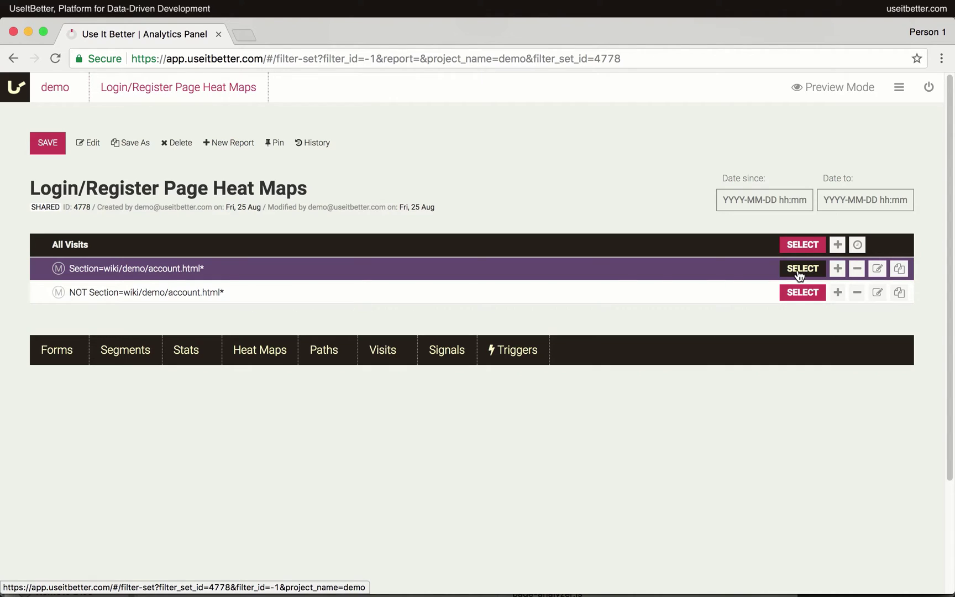
{"action": "left_click", "coordinate": [275, 354]}
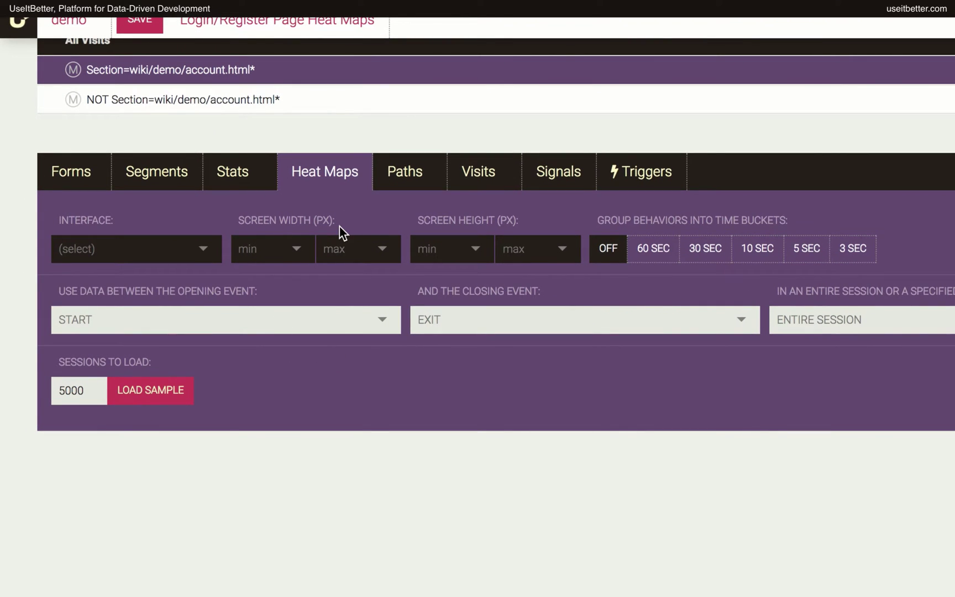
{"action": "left_click", "coordinate": [259, 250]}
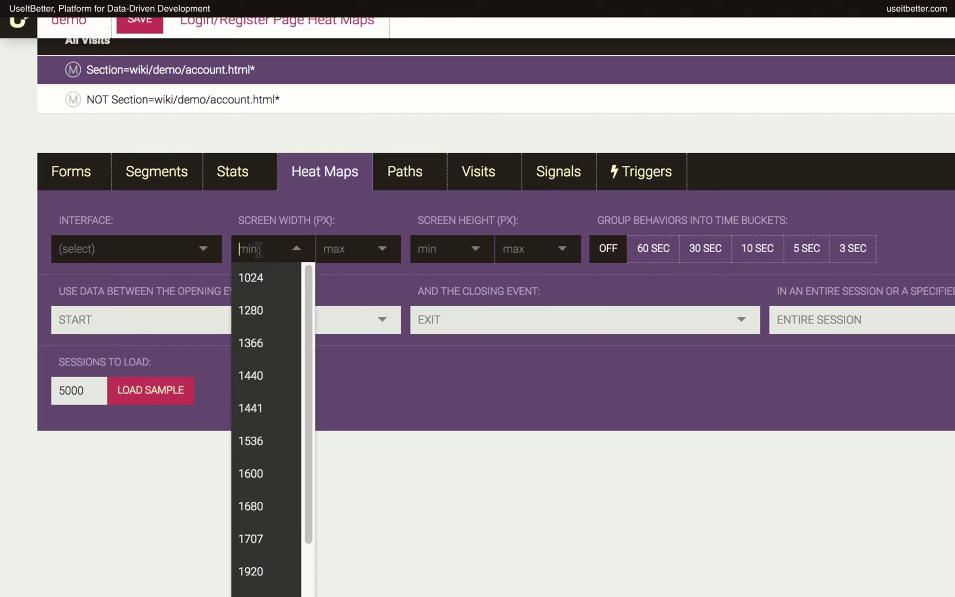
{"action": "type", "text": "1024"}
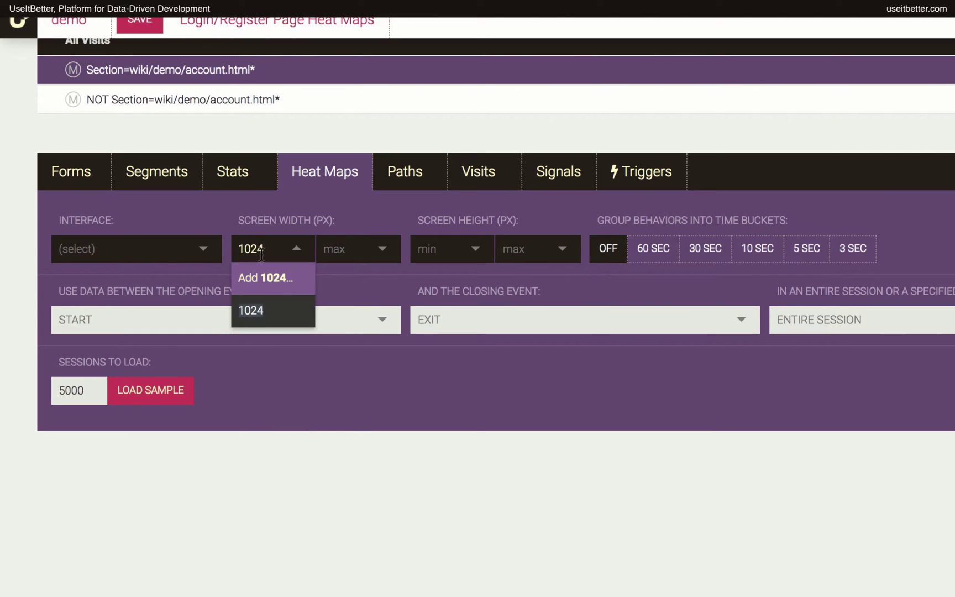
{"action": "left_click", "coordinate": [269, 319]}
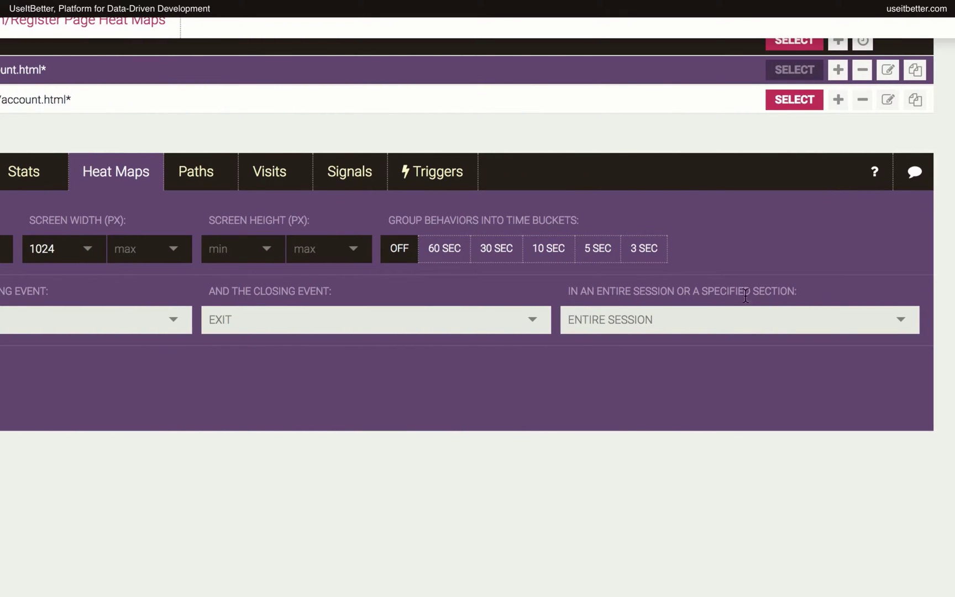
Step: Limit the data to the wiki/demo/account-login.html section, found by searching 'acco'
{"action": "left_click", "coordinate": [579, 325]}
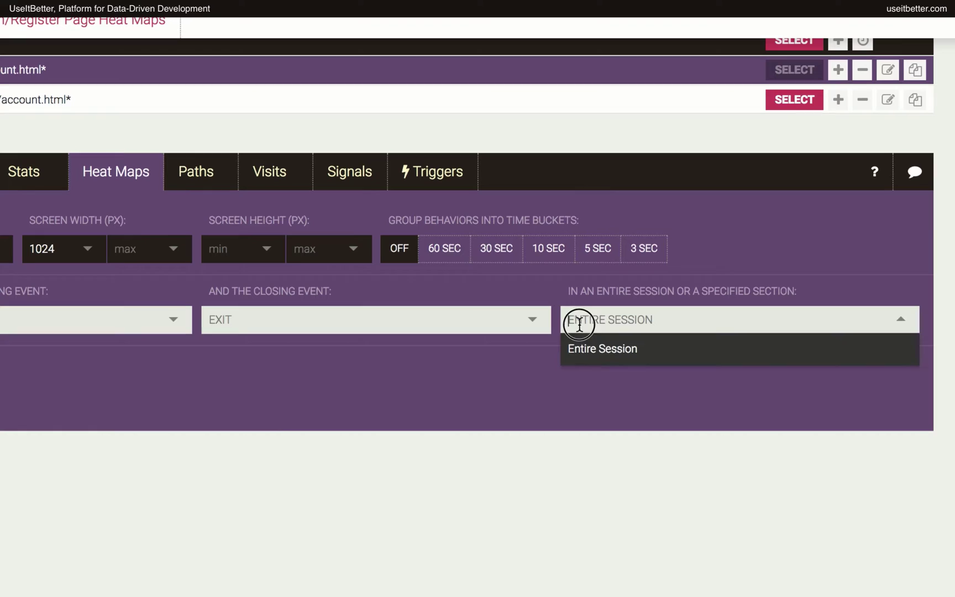
{"action": "type", "text": "a"}
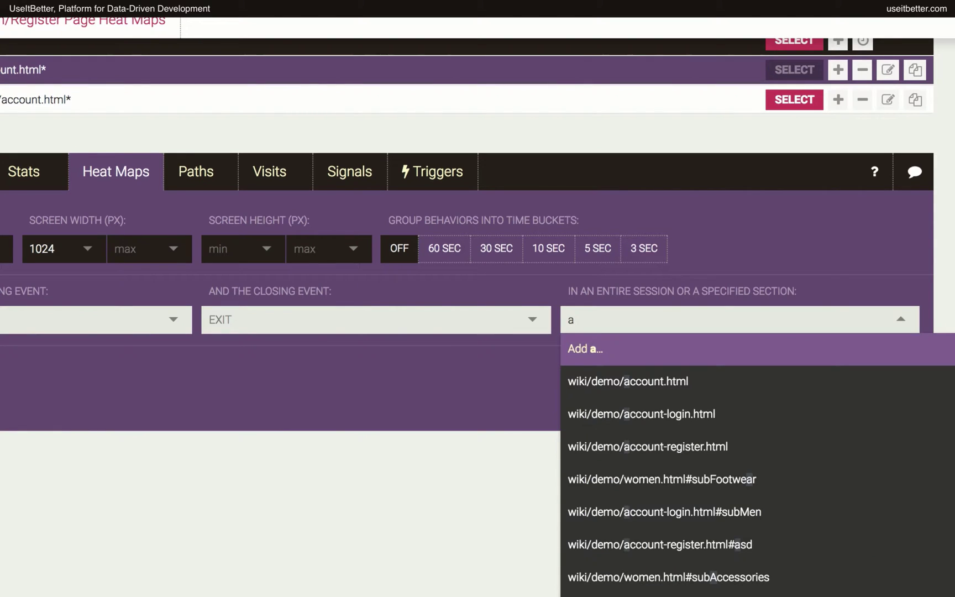
{"action": "type", "text": "cco"}
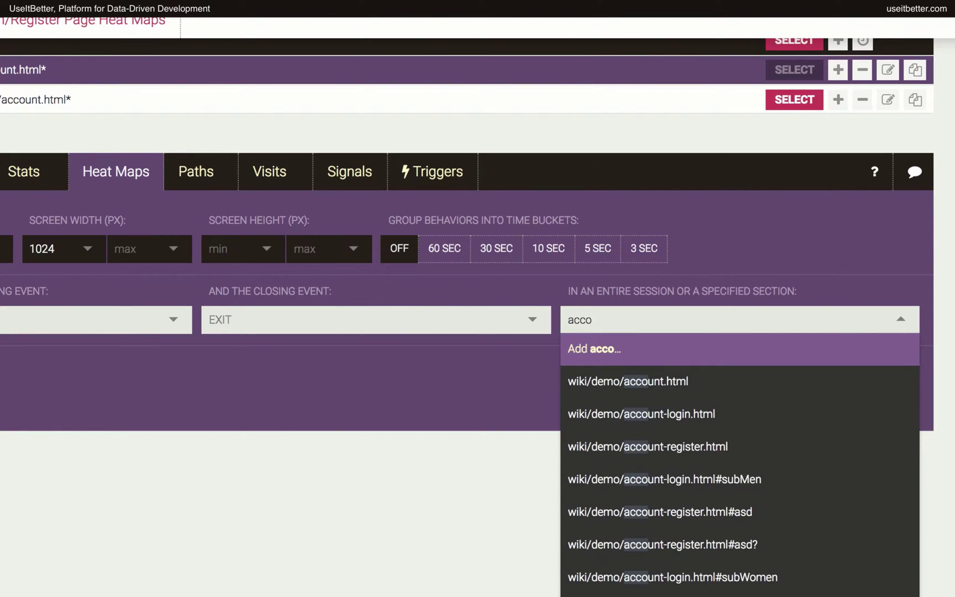
{"action": "left_click", "coordinate": [591, 414]}
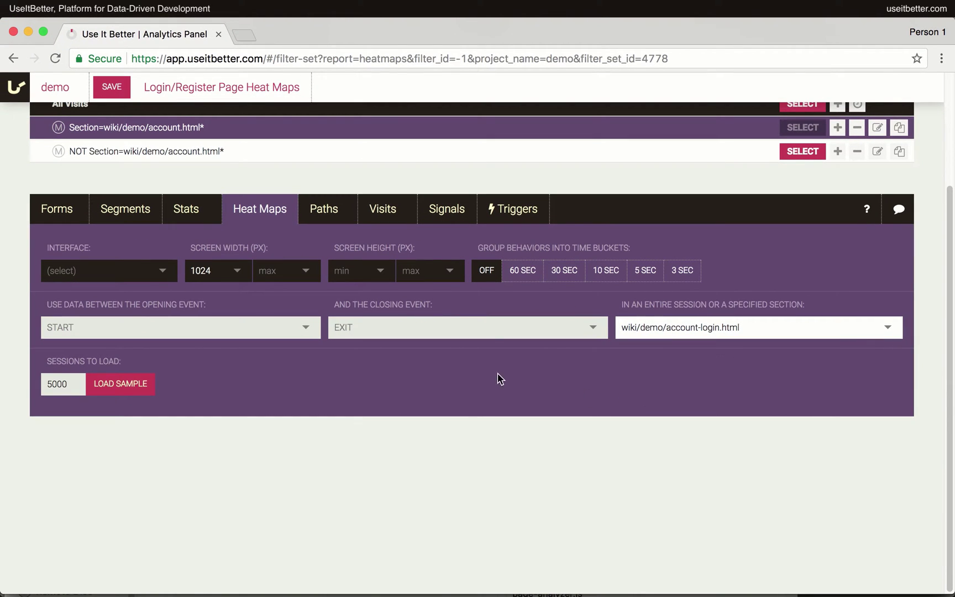
Step: Load the 20-session sample and preview the CLICKS, MOVES and EXPOSURE heat map options
{"action": "left_click", "coordinate": [112, 389]}
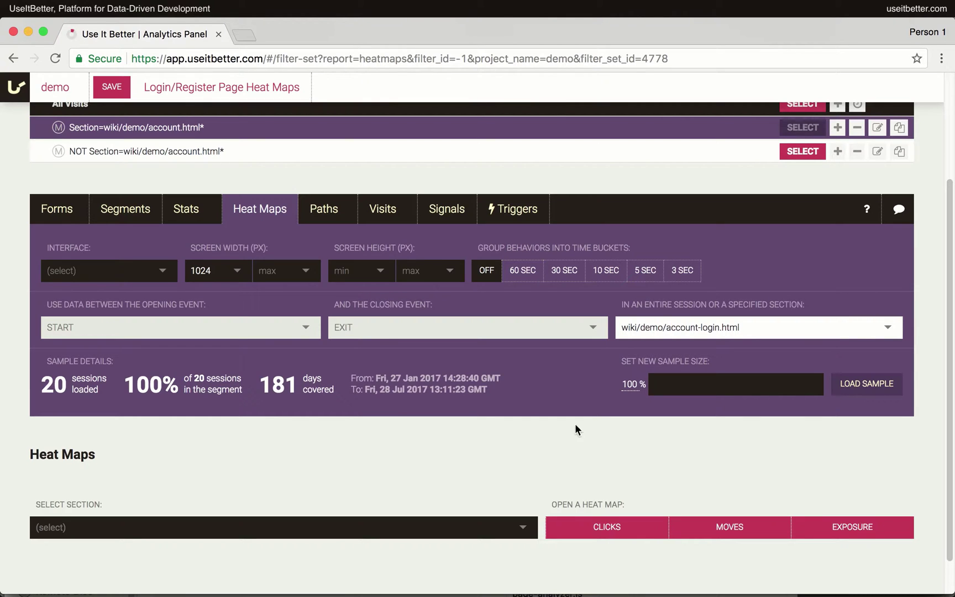
{"action": "mouse_move", "coordinate": [625, 542]}
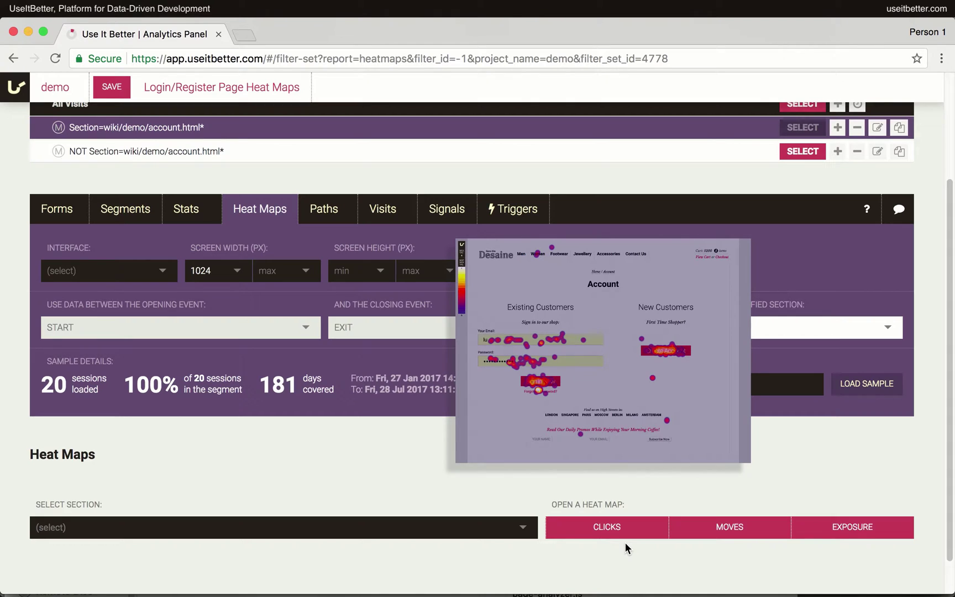
{"action": "mouse_move", "coordinate": [759, 544]}
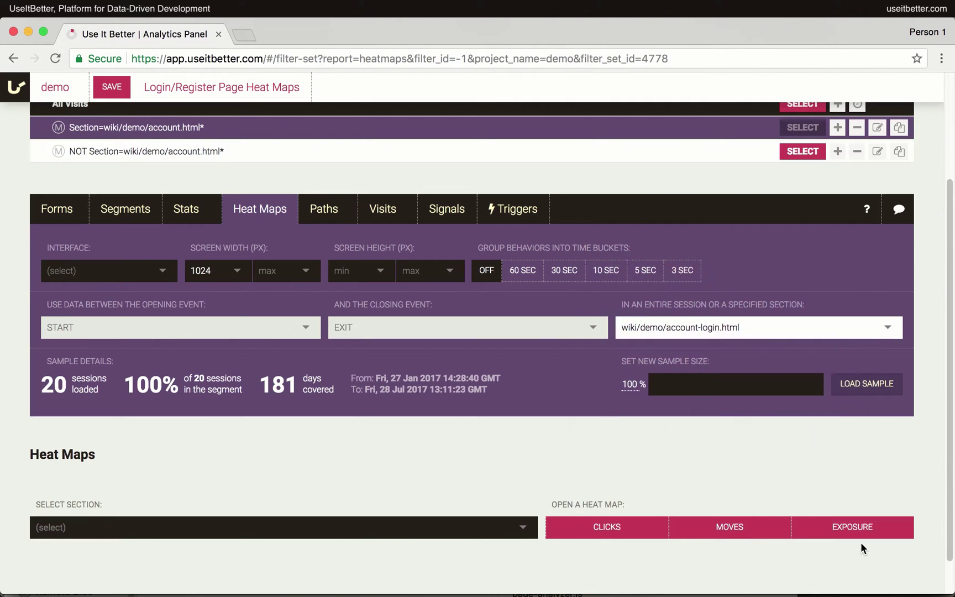
{"action": "mouse_move", "coordinate": [873, 541]}
Step: Choose wiki/demo/account-login.html in Select Section and open its CLICKS heat map
{"action": "left_click", "coordinate": [65, 533]}
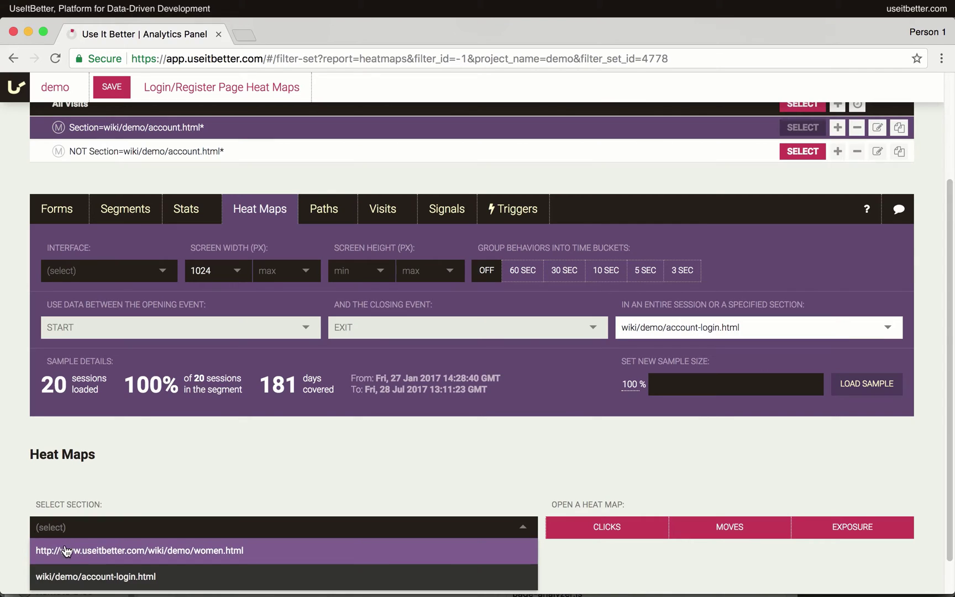
{"action": "left_click", "coordinate": [65, 578]}
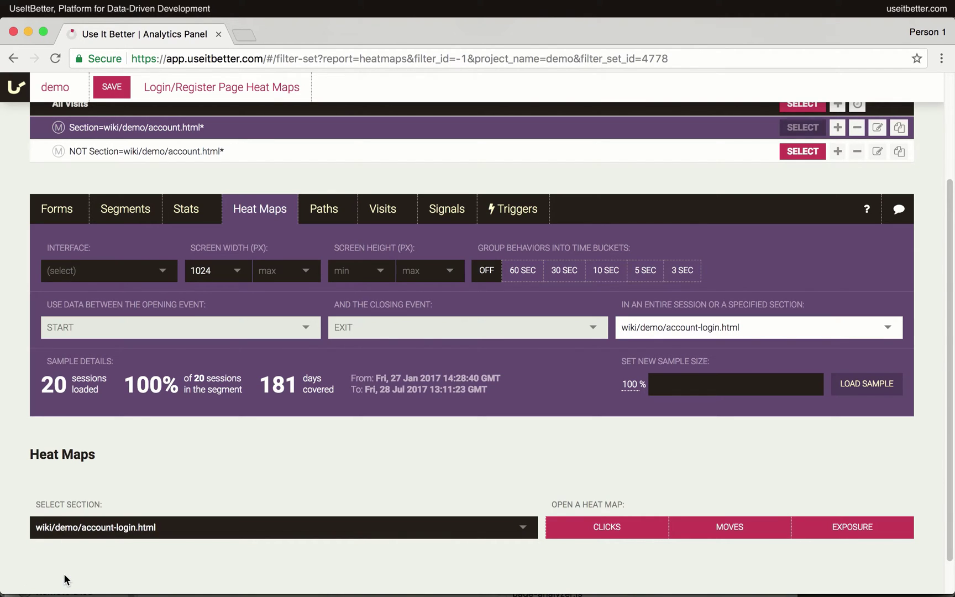
{"action": "left_click", "coordinate": [614, 539]}
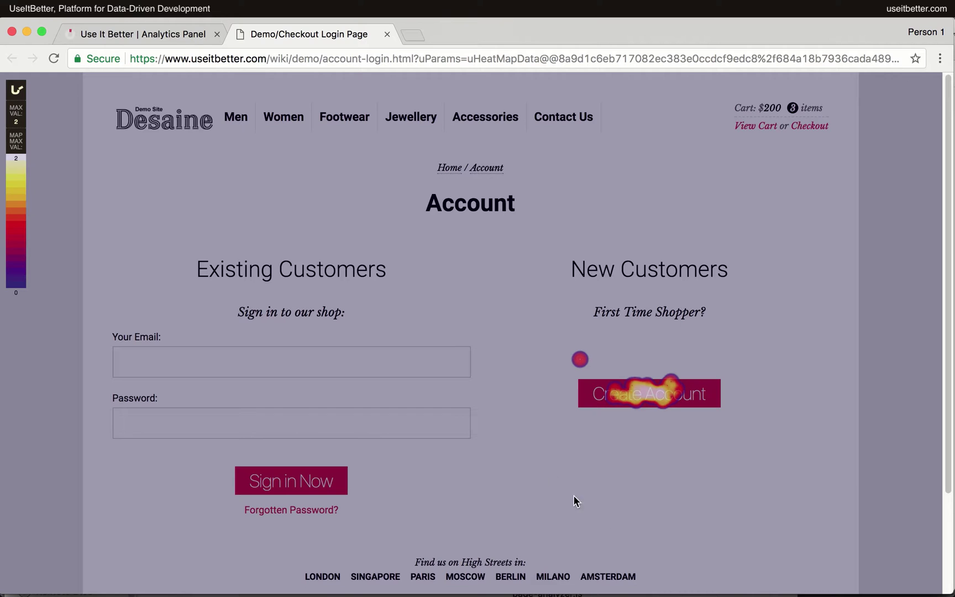
Step: Return to the Analytics Panel and select the NOT Section=wiki/demo/account.html* segment
{"action": "left_click", "coordinate": [141, 37]}
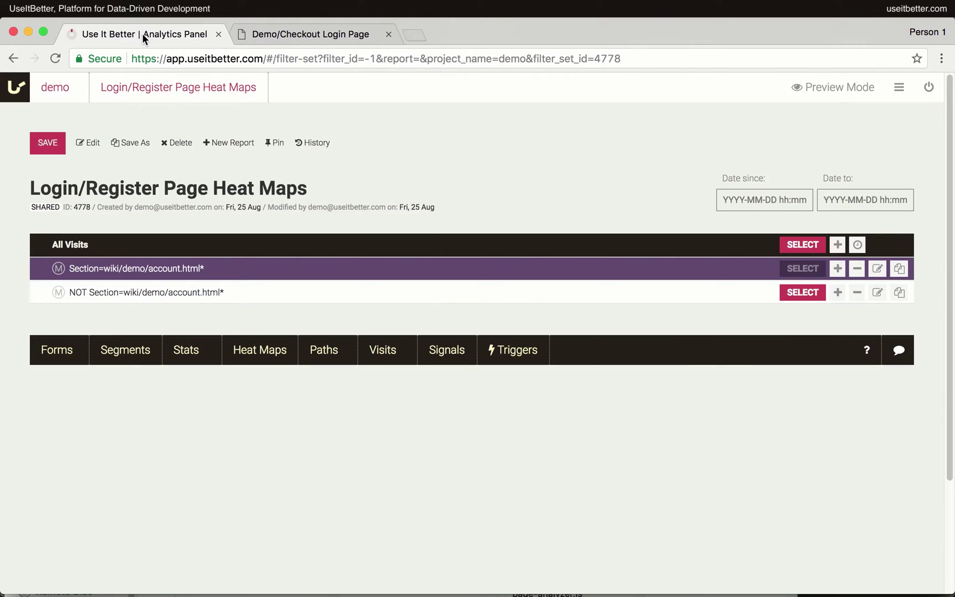
{"action": "left_click", "coordinate": [796, 294]}
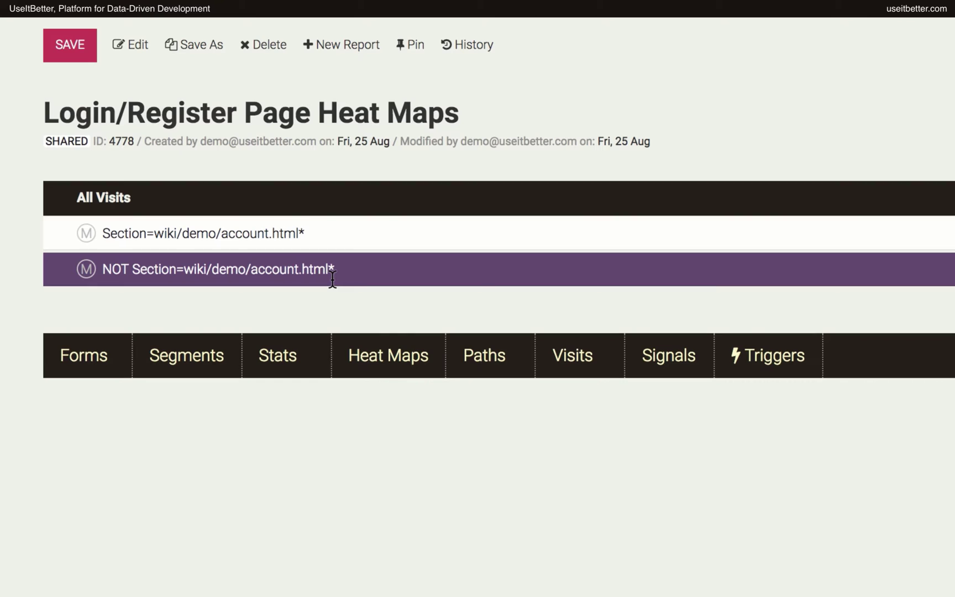
Step: Set heat map minimum width to 1024 px and limit data to wiki/demo/account-login.html
{"action": "left_click", "coordinate": [370, 357]}
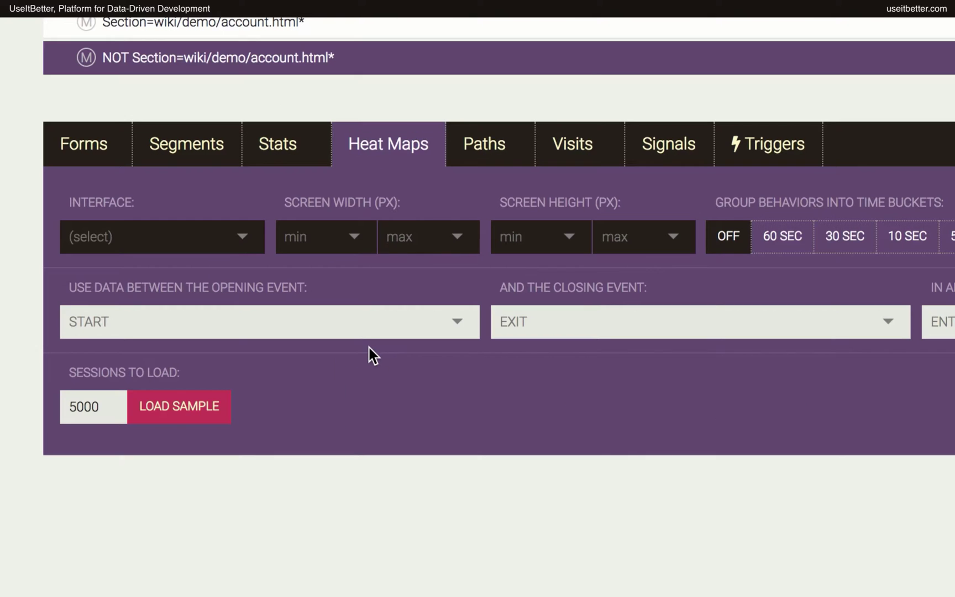
{"action": "left_click", "coordinate": [293, 239]}
{"action": "left_click", "coordinate": [299, 280]}
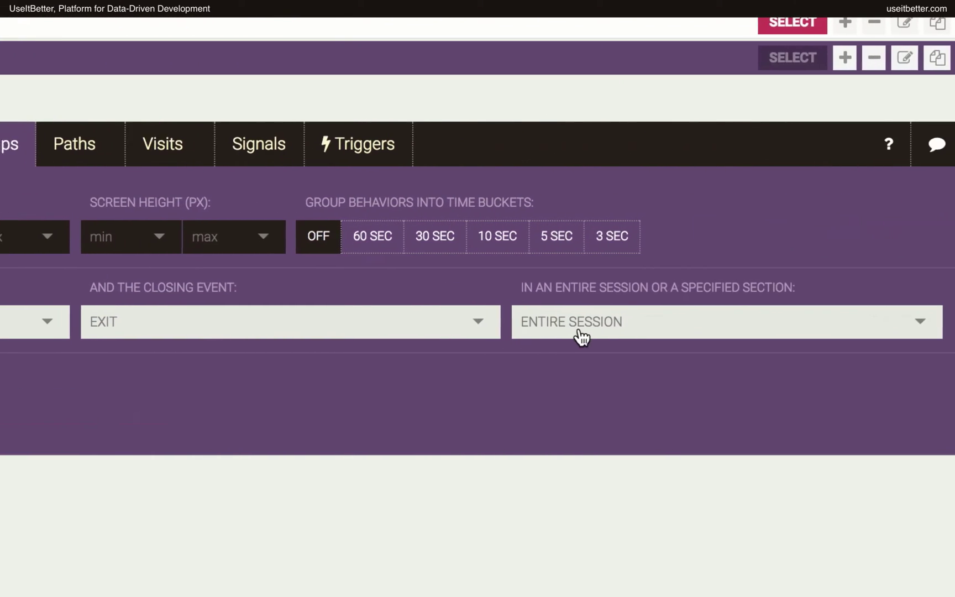
{"action": "left_click", "coordinate": [582, 336]}
{"action": "type", "text": "a"}
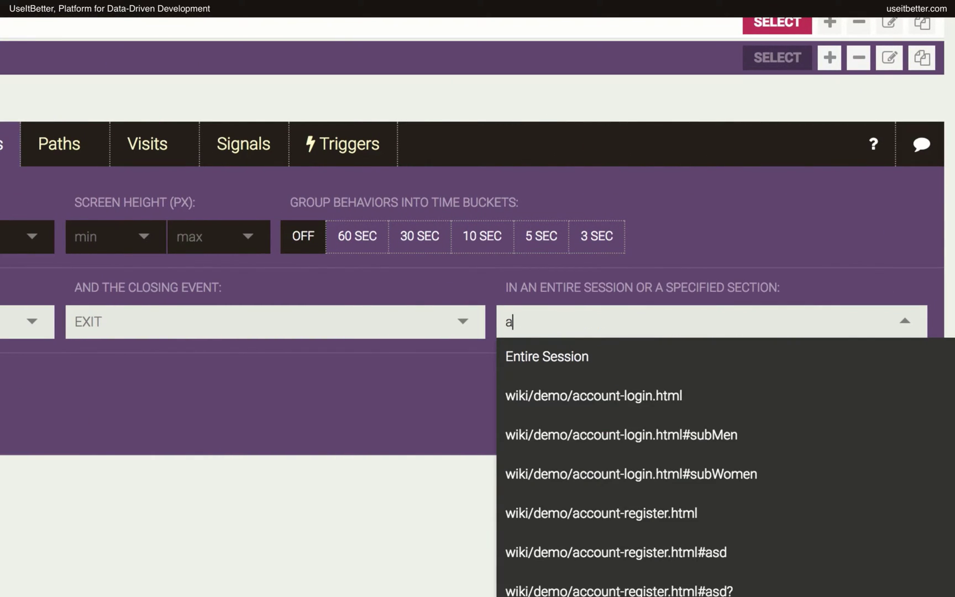
{"action": "type", "text": "cc"}
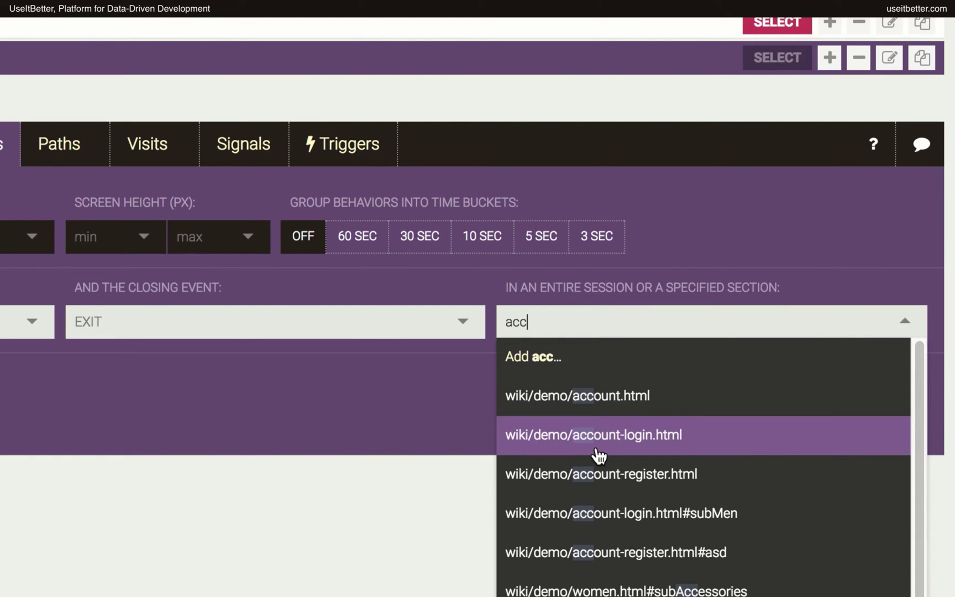
{"action": "left_click", "coordinate": [597, 442]}
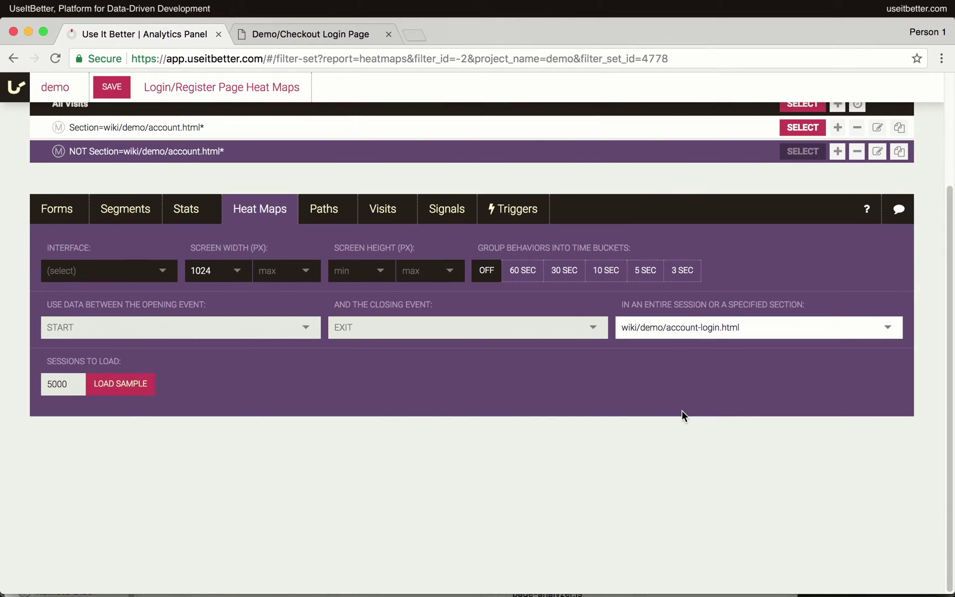
Step: Load the 278-session sample and open the account-login.html CLICKS heat map
{"action": "left_click", "coordinate": [109, 395]}
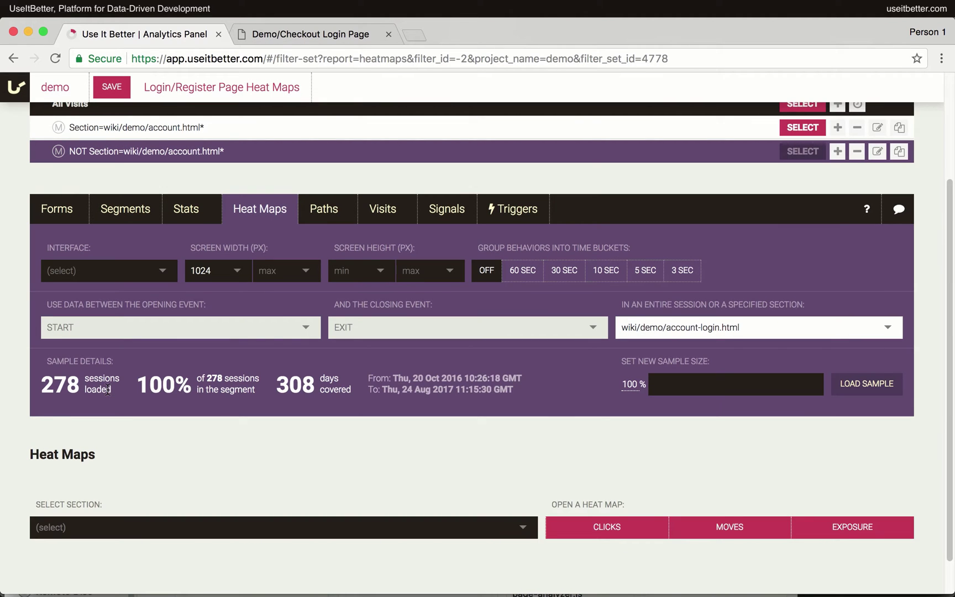
{"action": "left_click", "coordinate": [131, 527]}
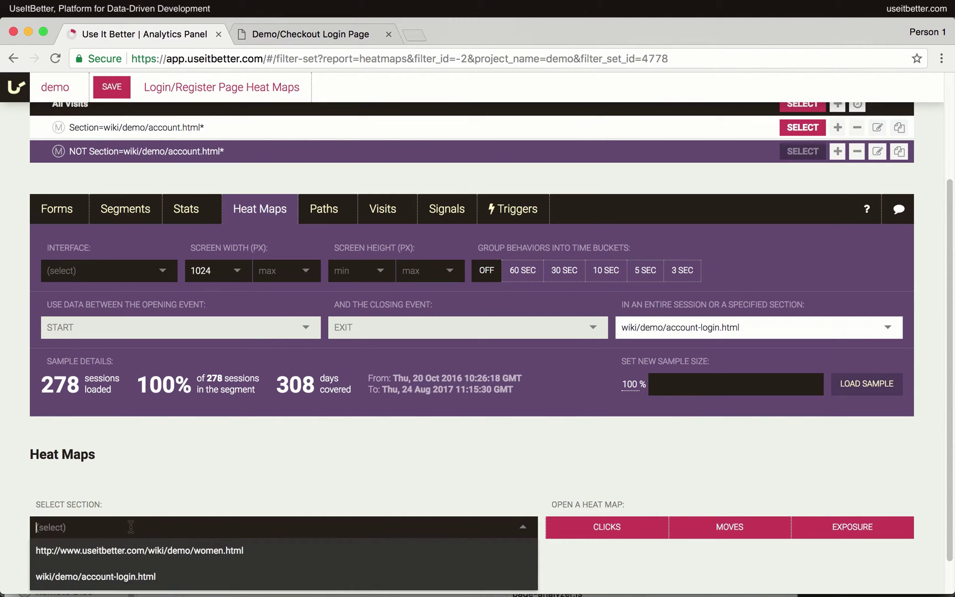
{"action": "left_click", "coordinate": [141, 578]}
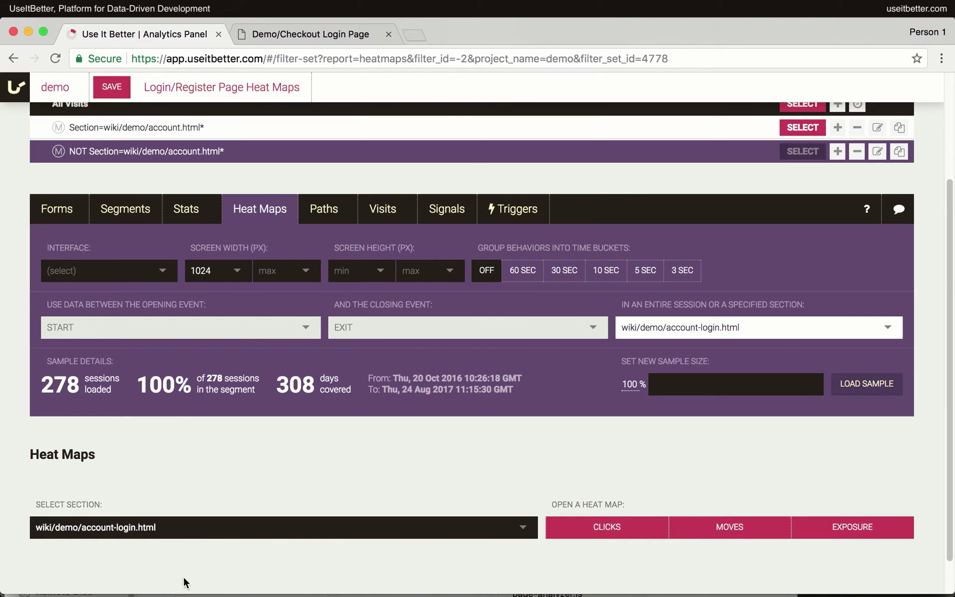
{"action": "left_click", "coordinate": [625, 539]}
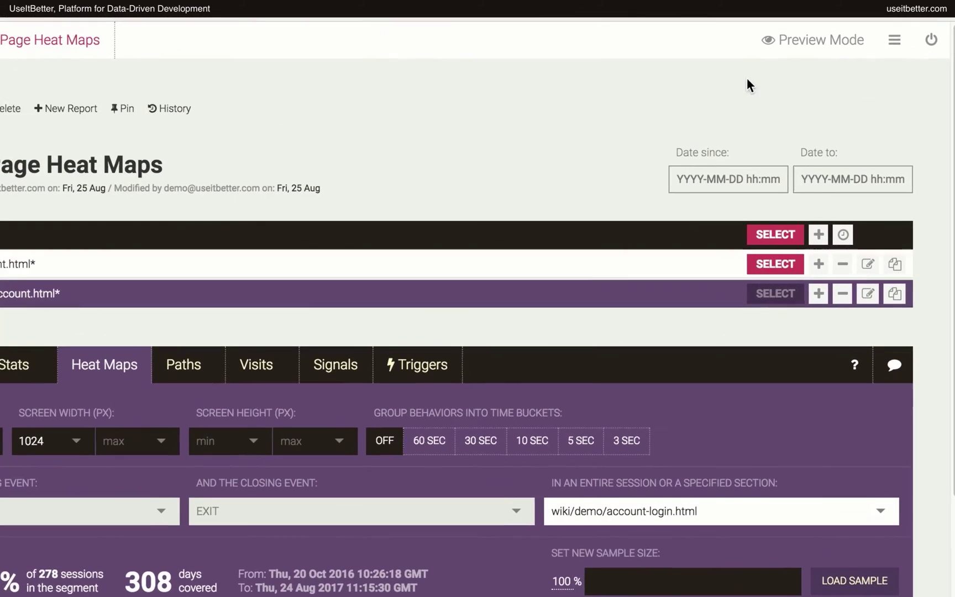
Step: Open the live demo website and go to its checkout login page
{"action": "mouse_move", "coordinate": [802, 91]}
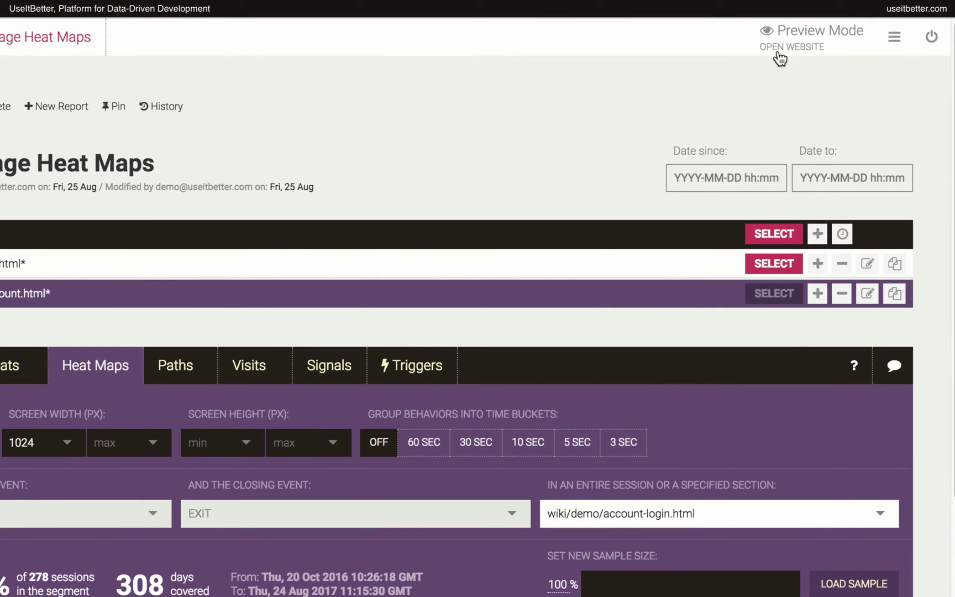
{"action": "left_click", "coordinate": [778, 50]}
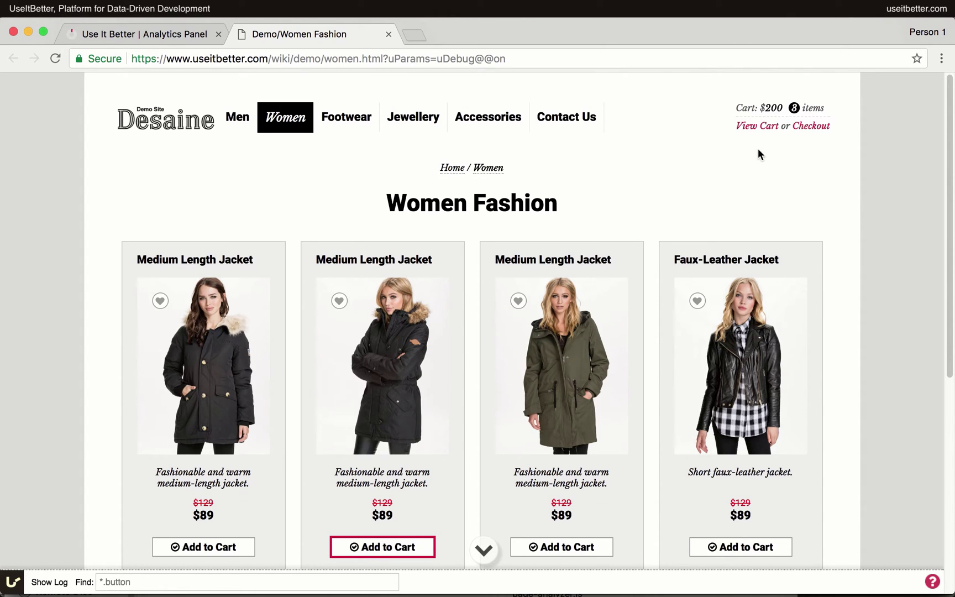
{"action": "left_click", "coordinate": [811, 127]}
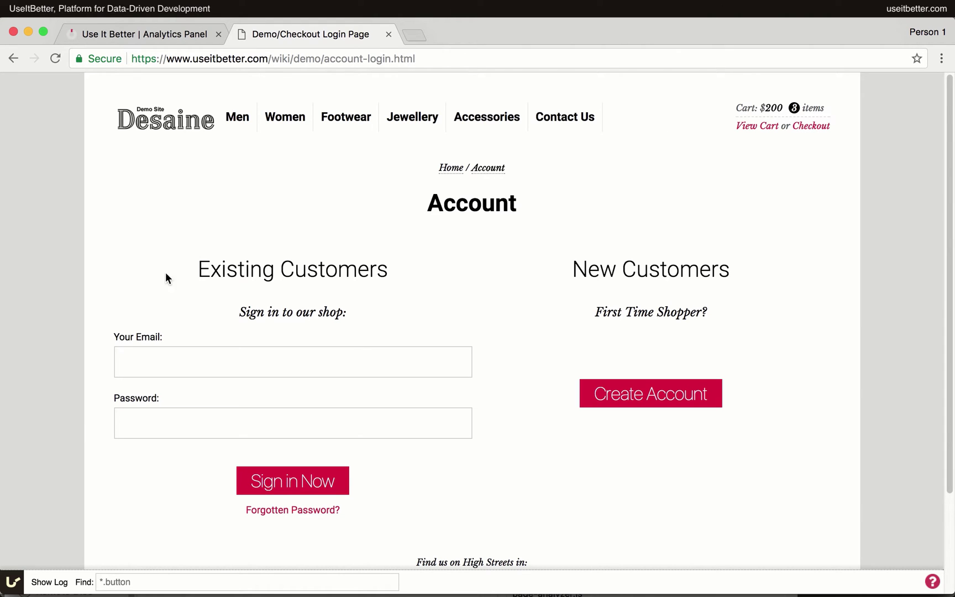
Step: Expand the tracked-events log and filter it to click events only
{"action": "left_click", "coordinate": [47, 585]}
{"action": "scroll", "coordinate": [64, 536], "scroll_direction": "down", "scroll_amount": 5}
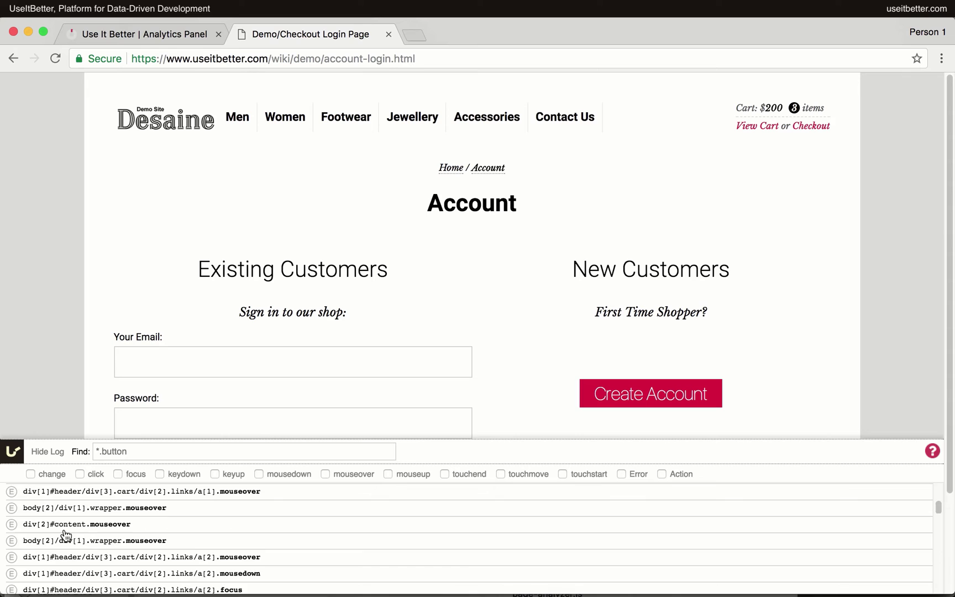
{"action": "scroll", "coordinate": [65, 536], "scroll_direction": "up", "scroll_amount": 5}
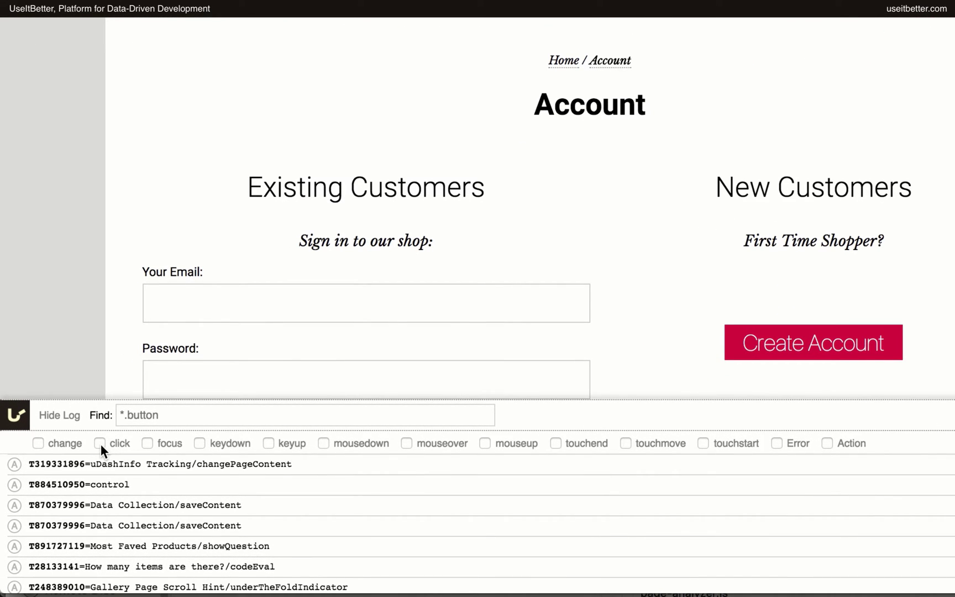
{"action": "left_click", "coordinate": [100, 443]}
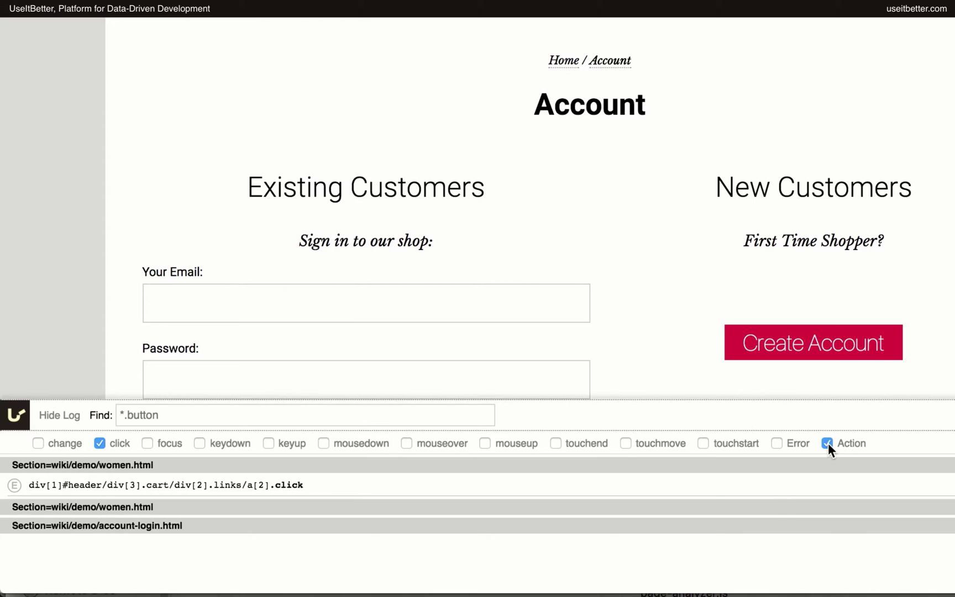
Step: Submit the login form with Sign in Now and copy the 'Action=Submitted form: form[2]#login' log entry
{"action": "scroll", "coordinate": [566, 336], "scroll_direction": "down", "scroll_amount": 3}
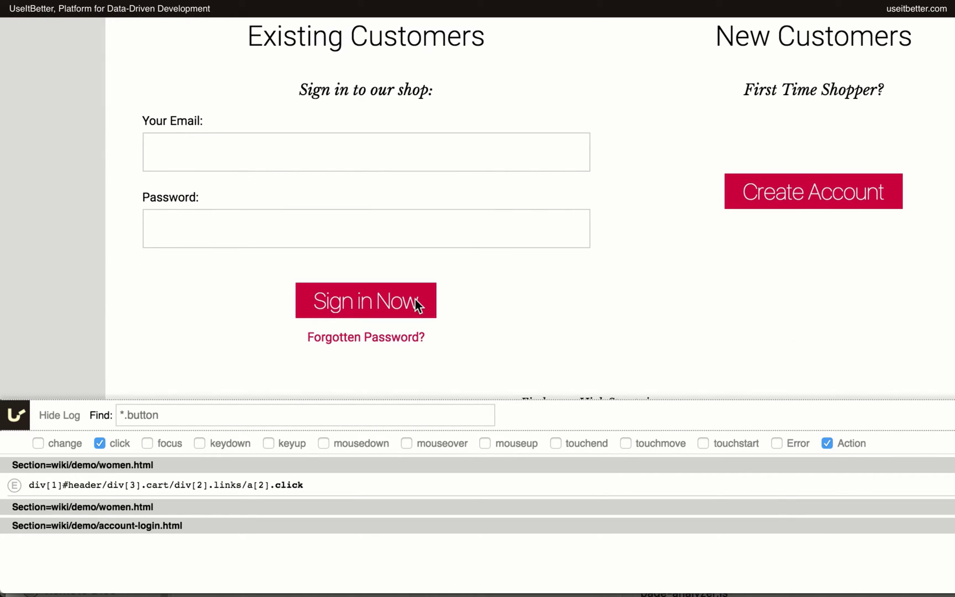
{"action": "left_click", "coordinate": [359, 303]}
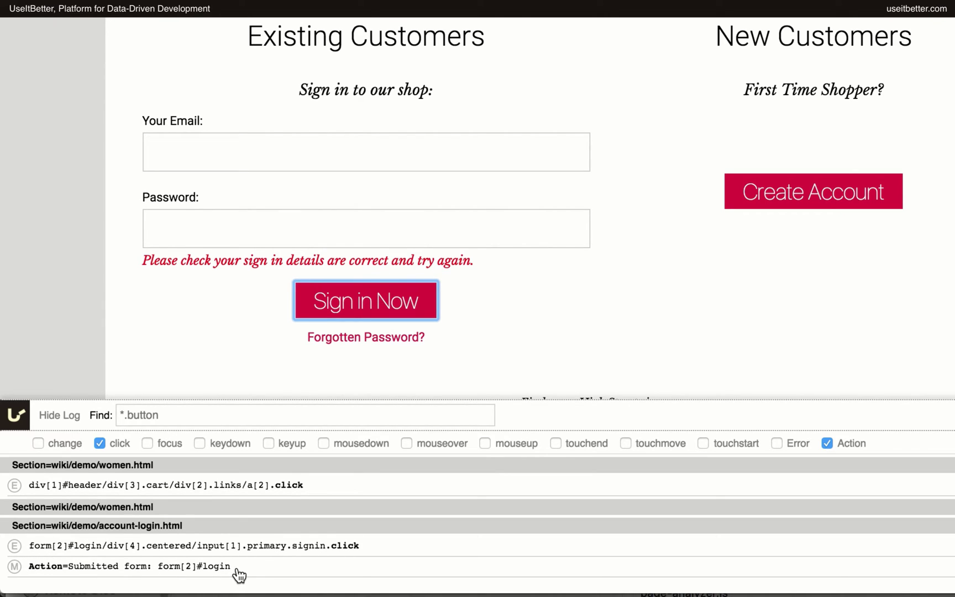
{"action": "left_click_drag", "start_coordinate": [239, 575], "coordinate": [44, 576]}
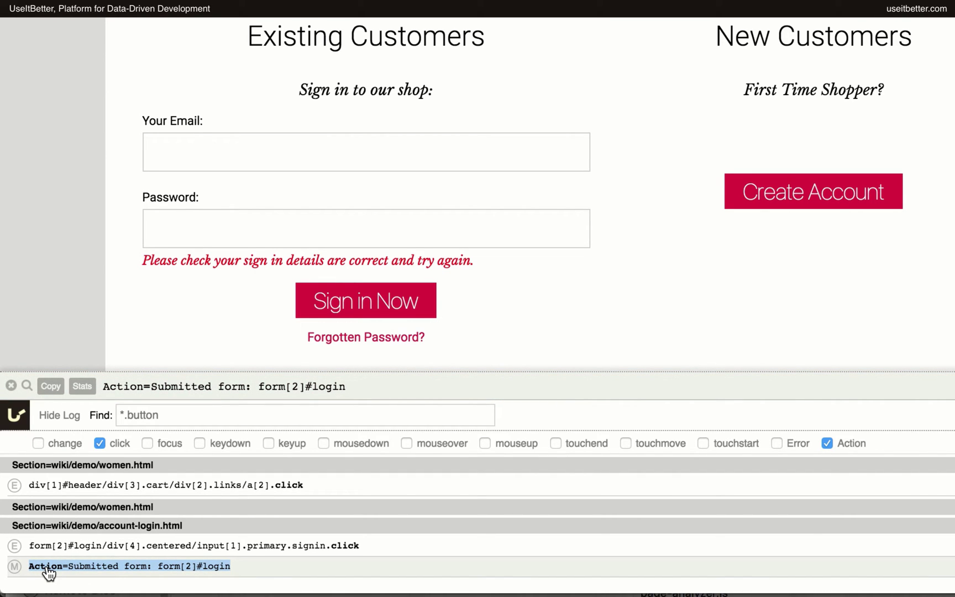
{"action": "right_click", "coordinate": [49, 573]}
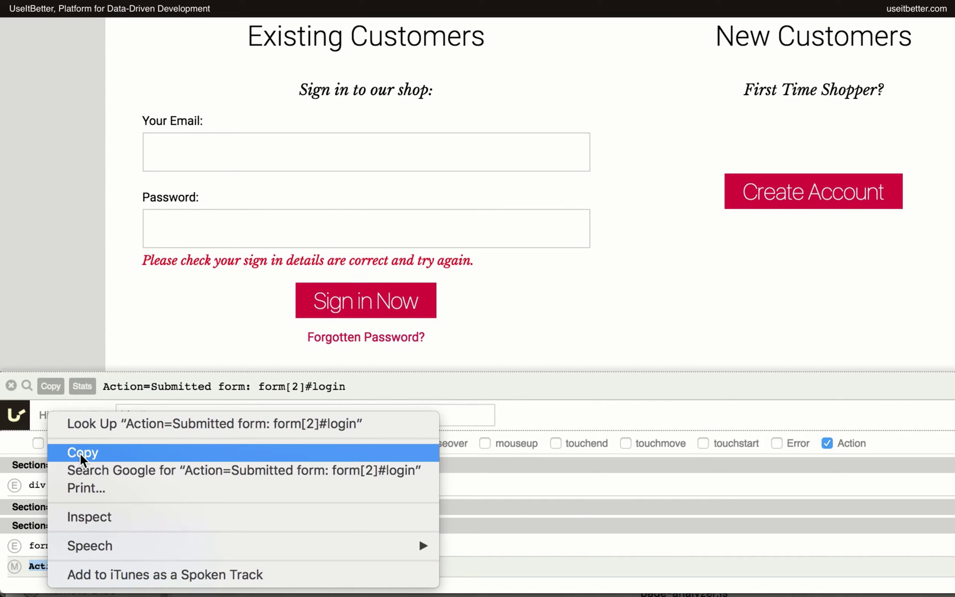
{"action": "left_click", "coordinate": [81, 453]}
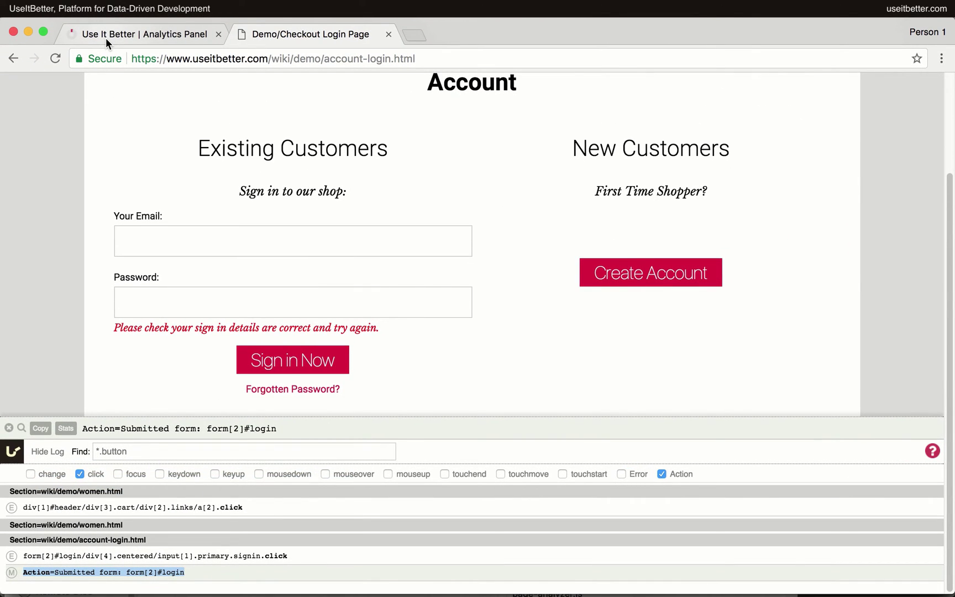
Step: Set the closing event to 'Action=Submitted form: form[2]#login' and load the resulting 3-session sample
{"action": "left_click", "coordinate": [105, 37]}
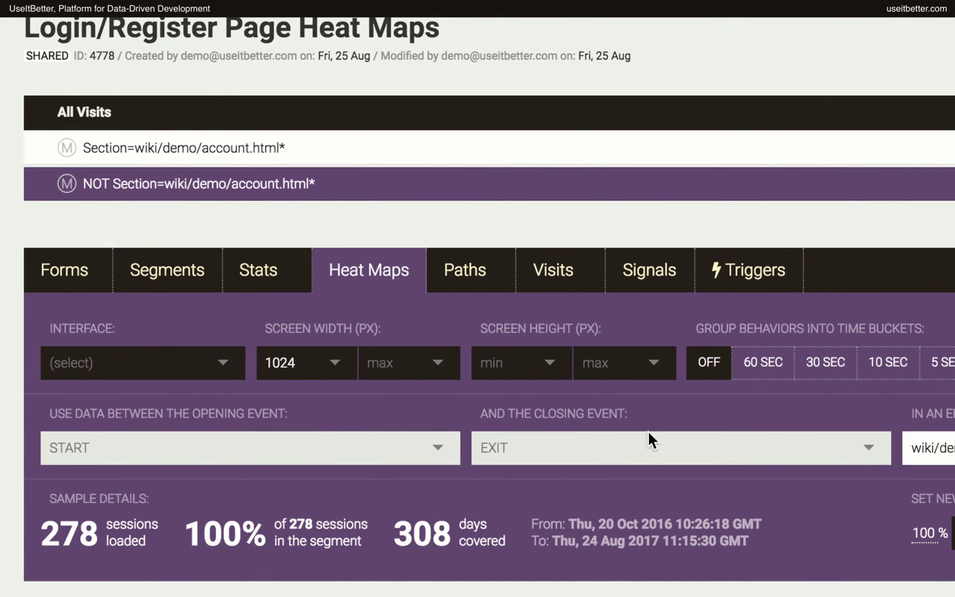
{"action": "left_click", "coordinate": [493, 457]}
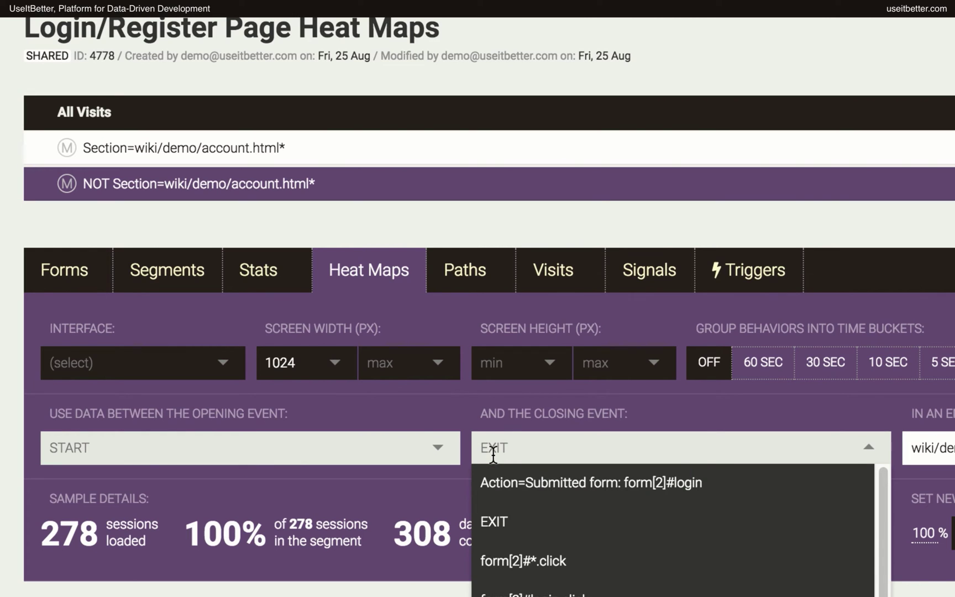
{"action": "right_click", "coordinate": [493, 454]}
{"action": "left_click", "coordinate": [512, 475]}
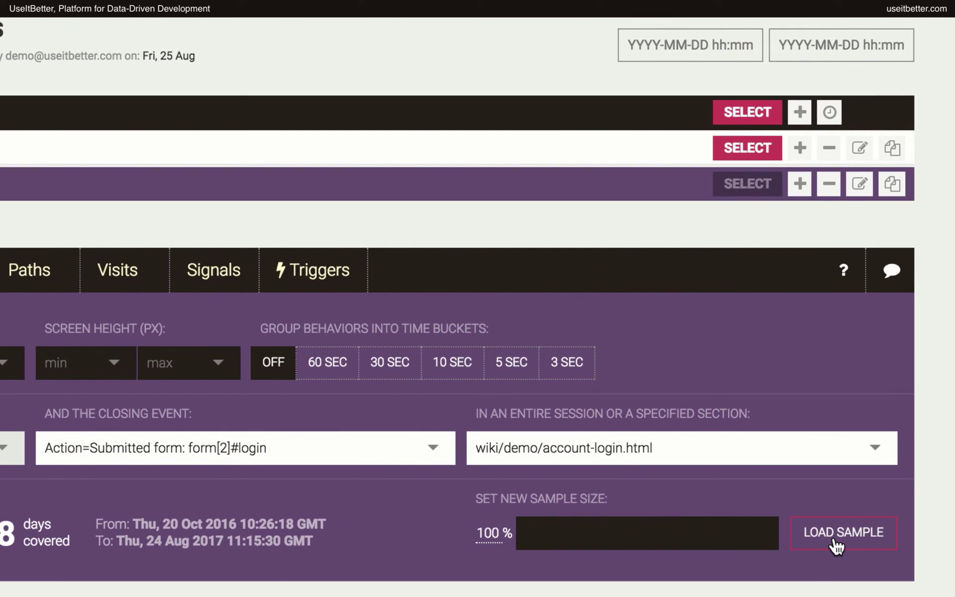
{"action": "left_click", "coordinate": [836, 545]}
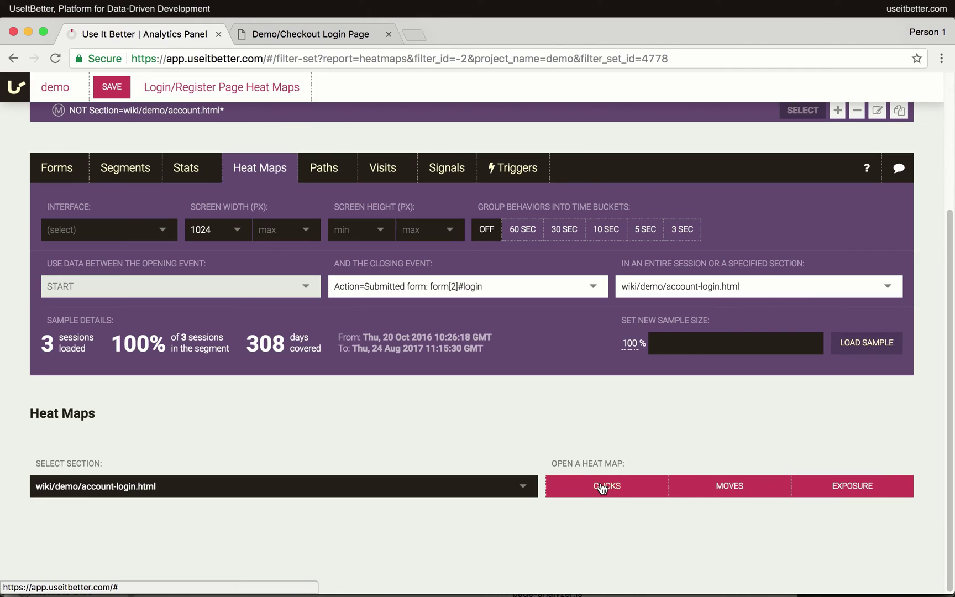
Step: View the login page's click heat map for pre-submission clicks, then return to the analytics panel
{"action": "left_click", "coordinate": [603, 488]}
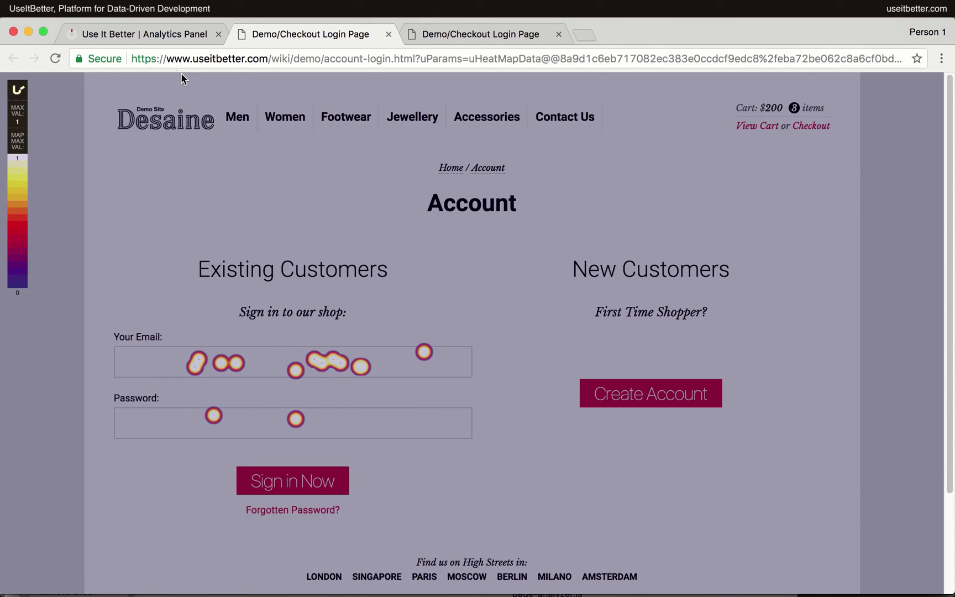
{"action": "left_click", "coordinate": [164, 38]}
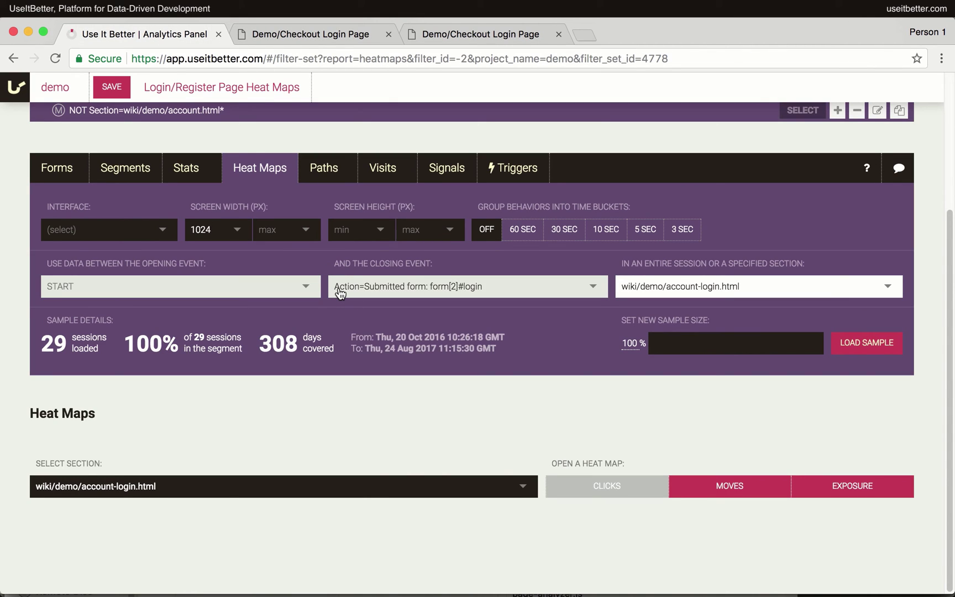
Step: Move 'Action=Submitted form: form[2]#login' from the closing event into the opening event
{"action": "left_click", "coordinate": [339, 287]}
{"action": "left_click_drag", "start_coordinate": [337, 287], "coordinate": [488, 290]}
{"action": "right_click", "coordinate": [448, 287]}
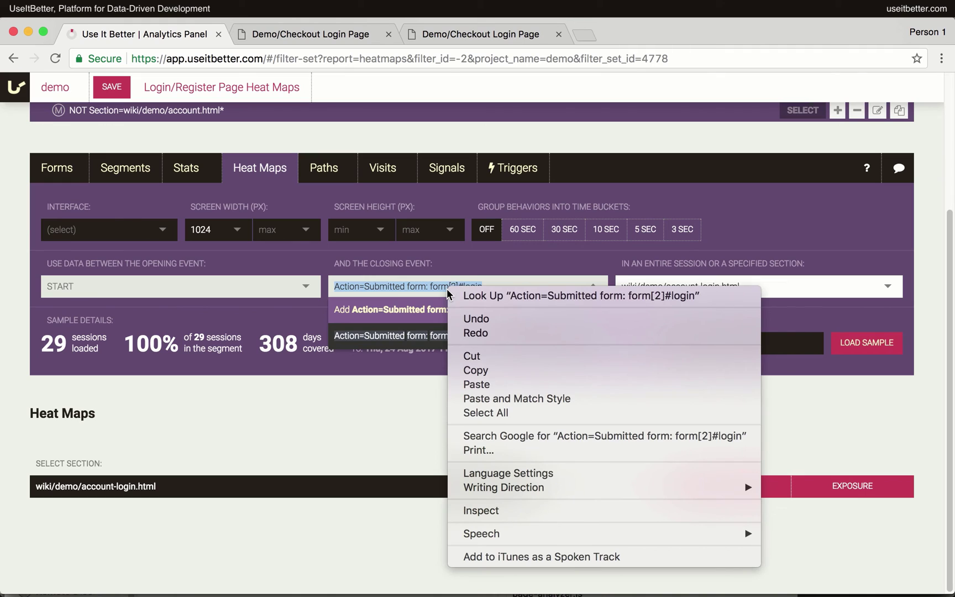
{"action": "left_click", "coordinate": [467, 355]}
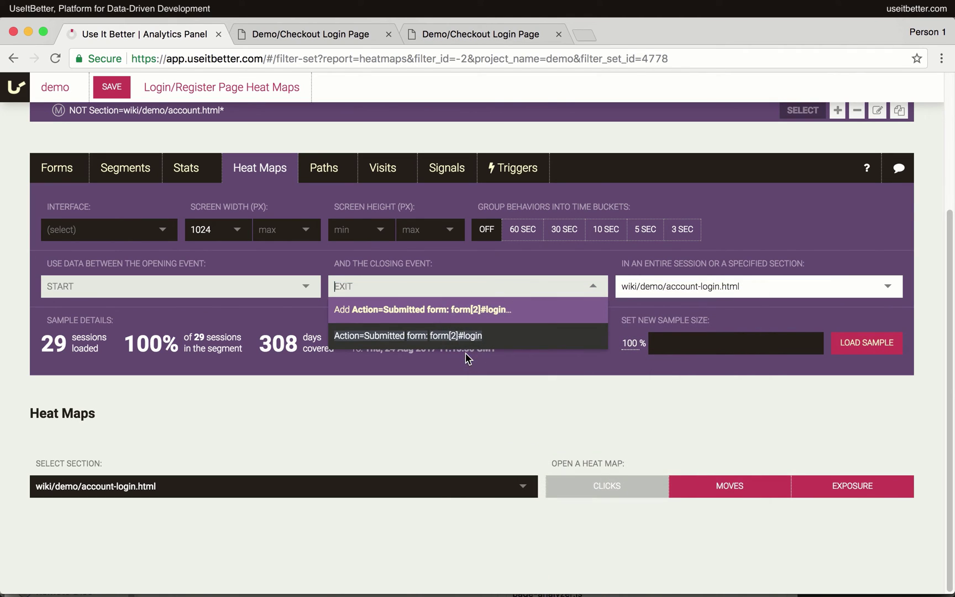
{"action": "left_click", "coordinate": [62, 287]}
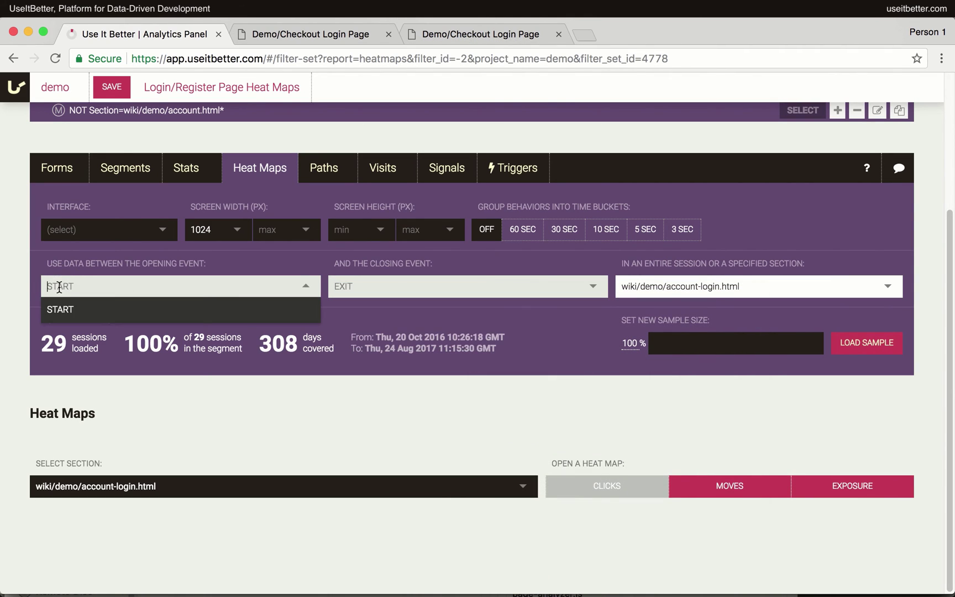
{"action": "right_click", "coordinate": [61, 288]}
{"action": "left_click", "coordinate": [86, 359]}
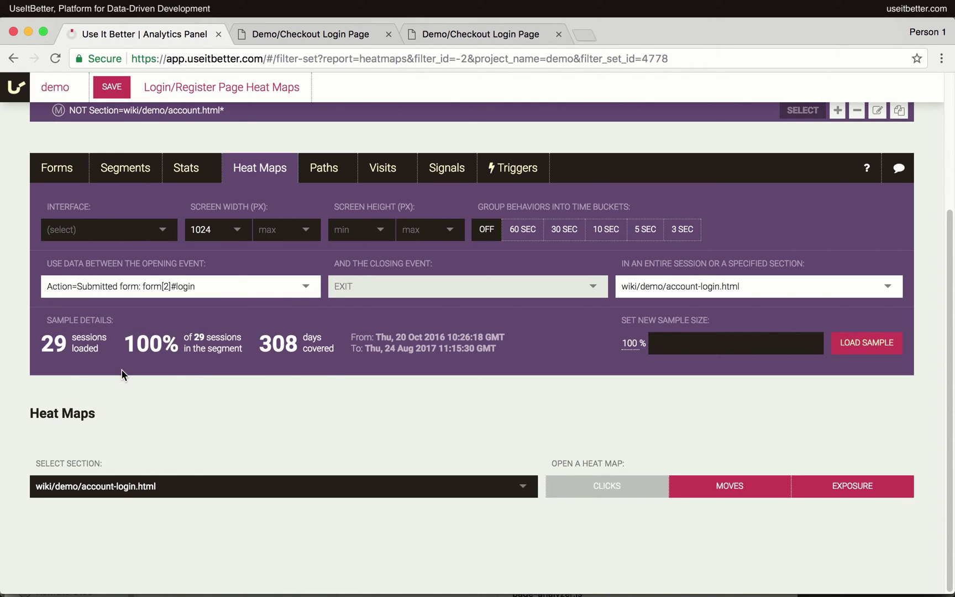
Step: Clear the section field so the heat map data covers the entire session
{"action": "left_click", "coordinate": [634, 288]}
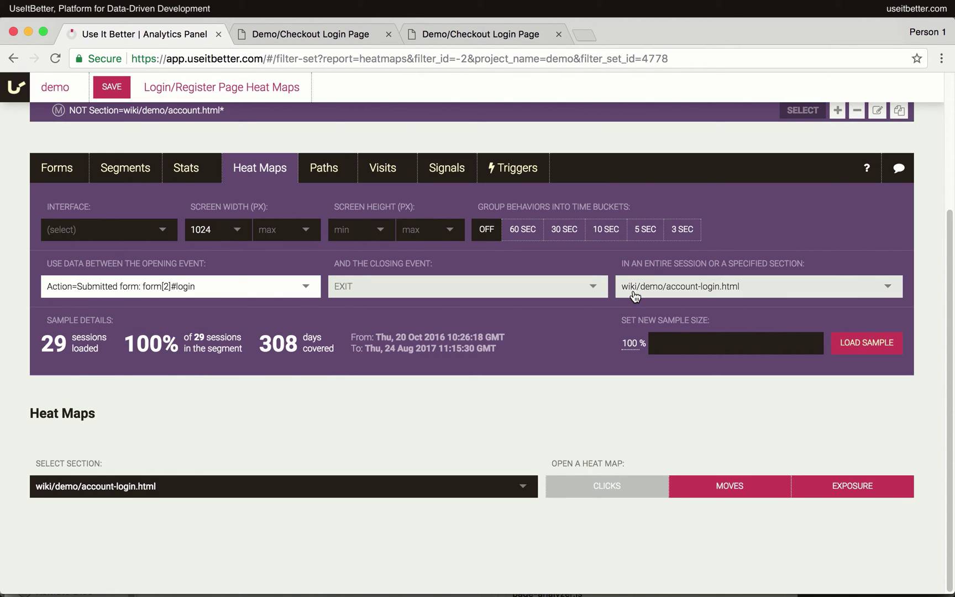
{"action": "key", "text": "super+a"}
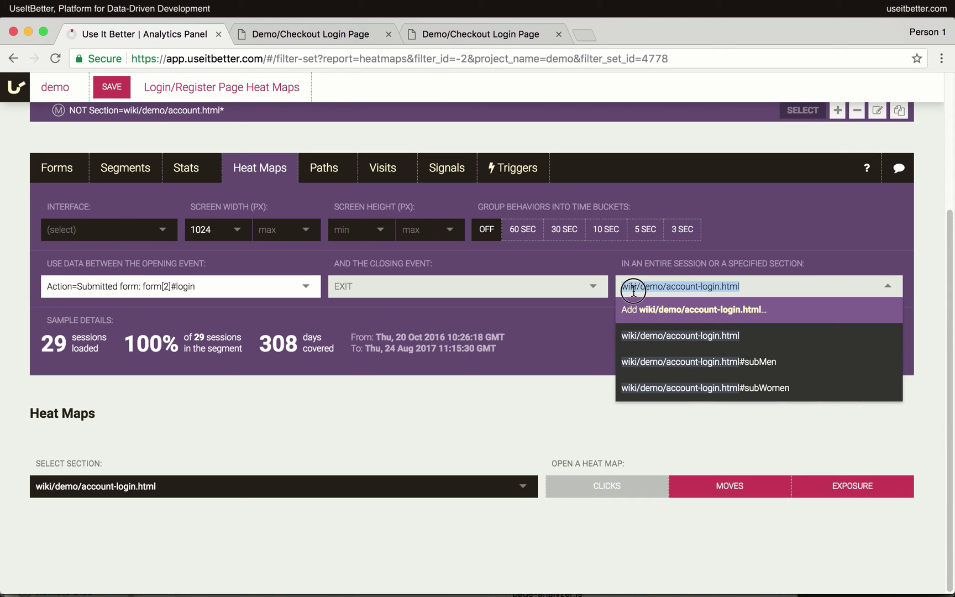
{"action": "key", "text": "BackSpace"}
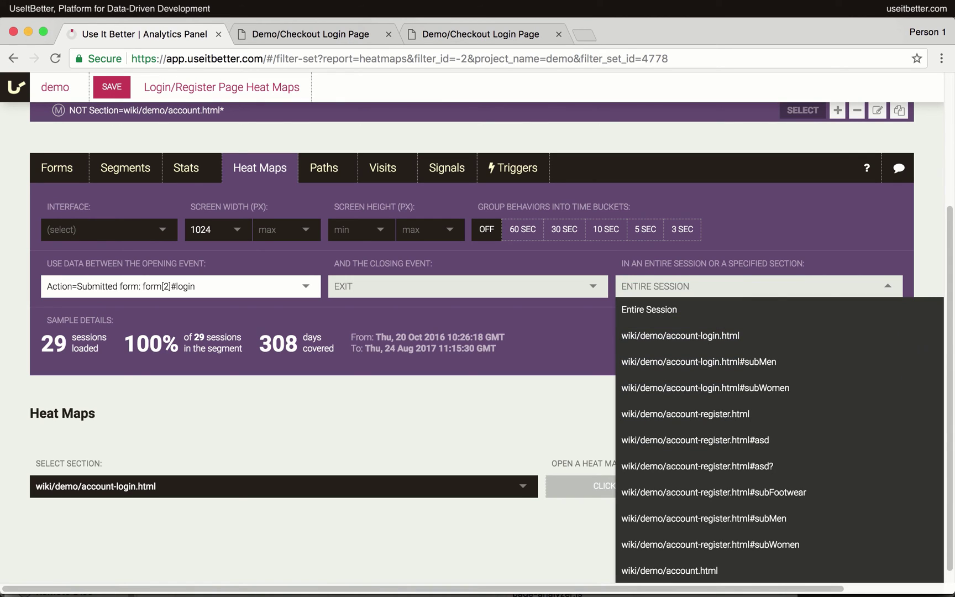
{"action": "left_click", "coordinate": [636, 267]}
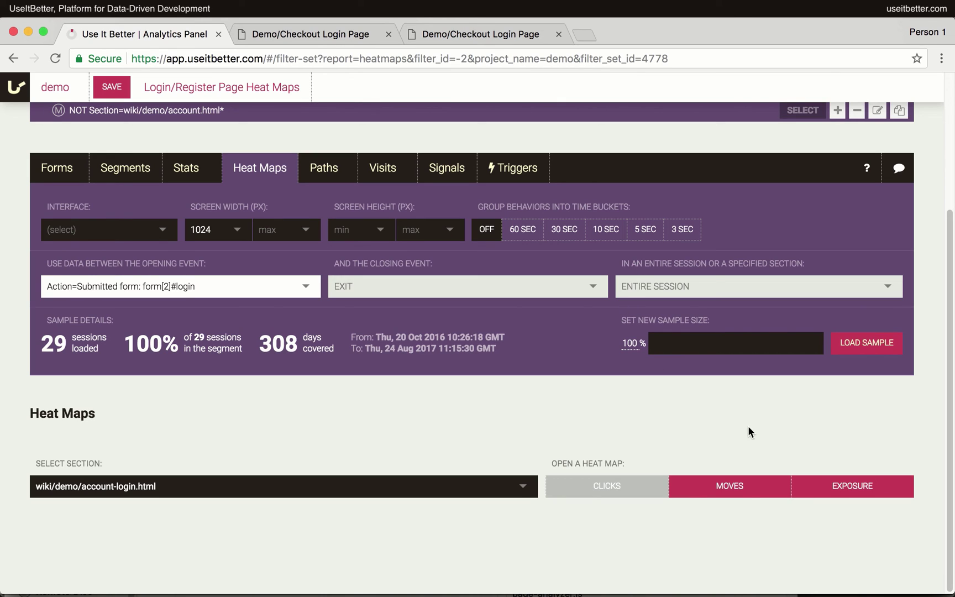
Step: Load the post-submission sample, then go to the registration page's click heat map via Create Account
{"action": "left_click", "coordinate": [877, 352]}
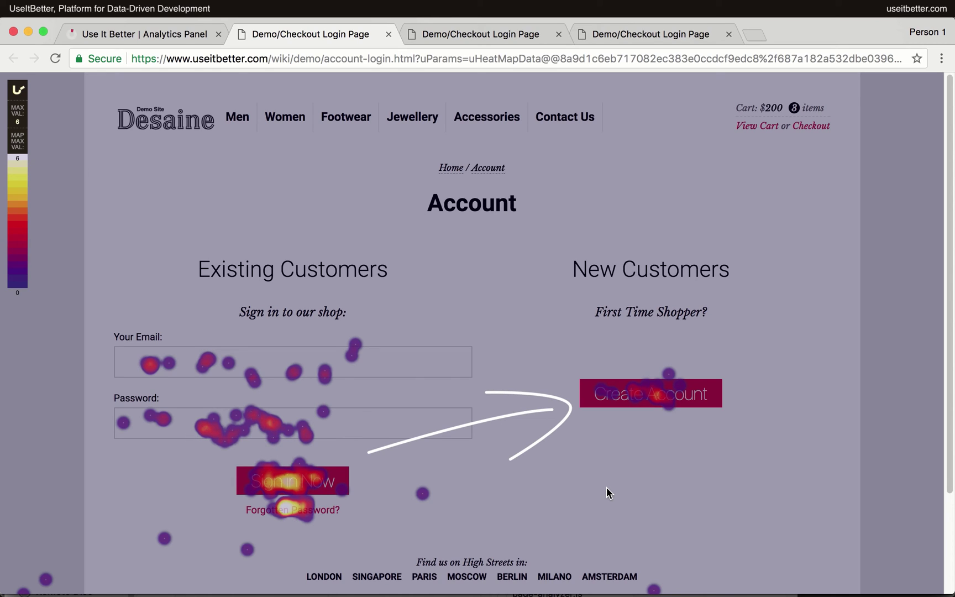
{"action": "left_click", "coordinate": [643, 391]}
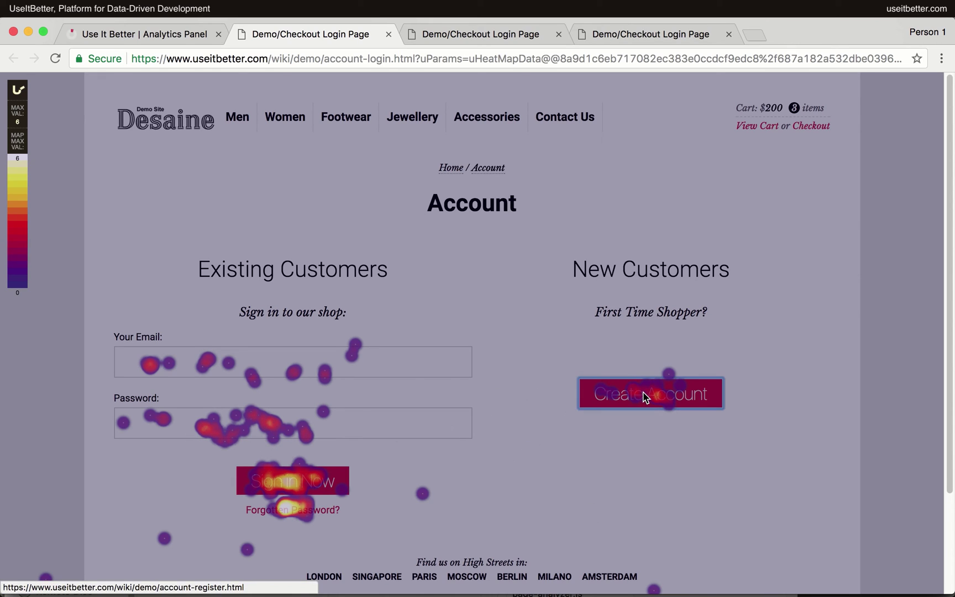